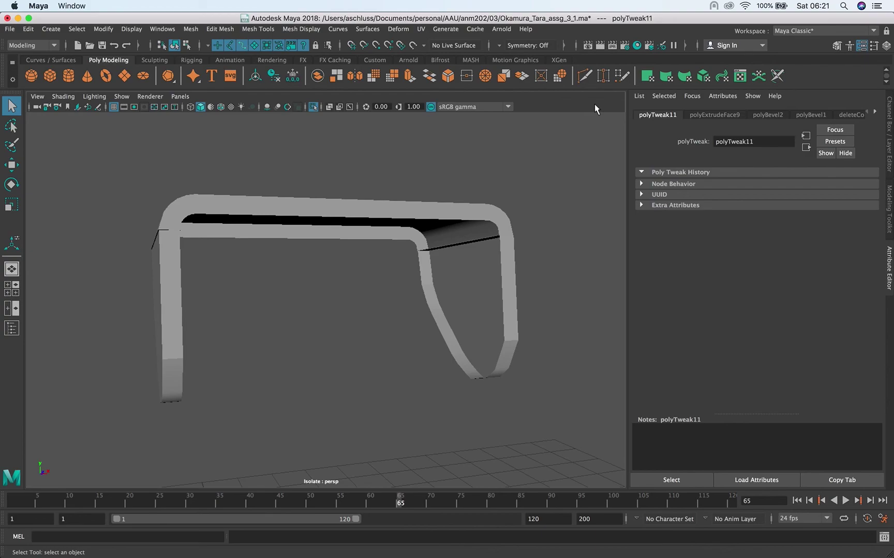
Step: Try deleting the polyTweak11 node from the bridge rail's history, and undo the deletion
{"action": "key", "text": "ctrl+z"}
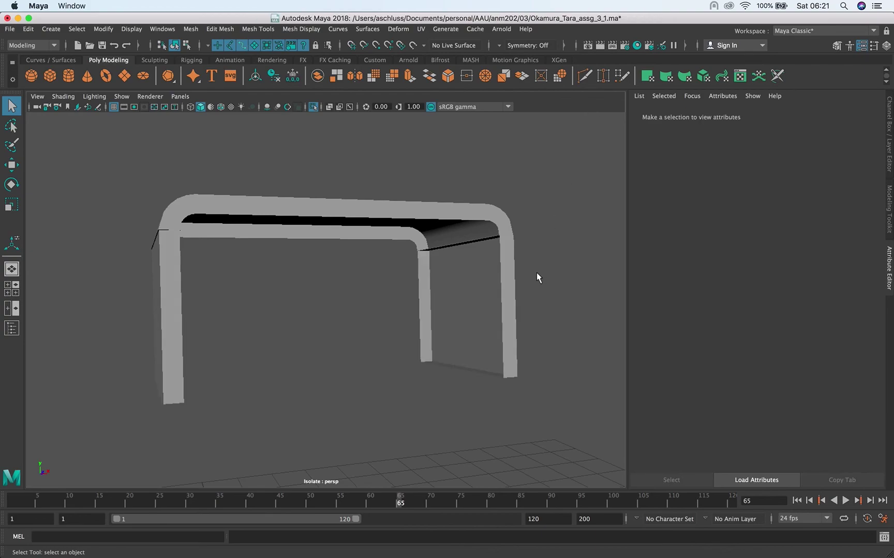
{"action": "key", "text": "shift+z"}
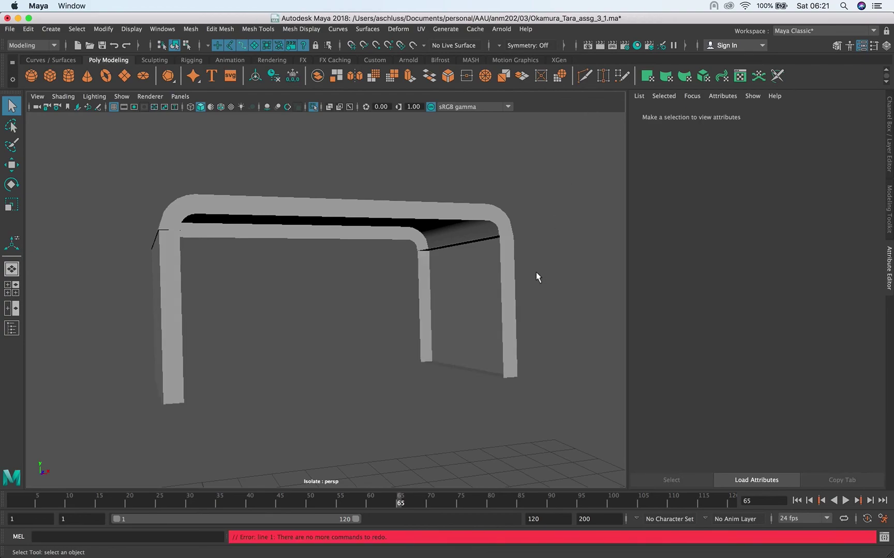
{"action": "key", "text": "ctrl+z"}
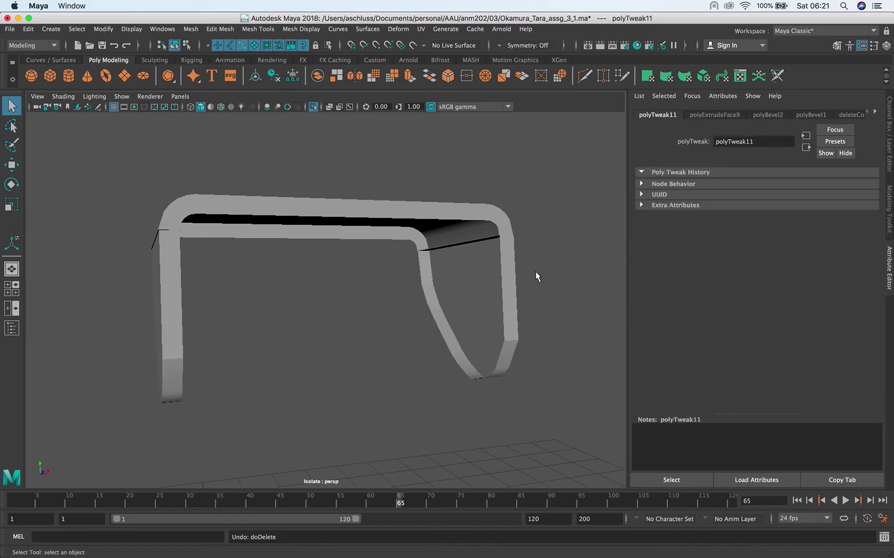
Step: Select the bridge rail's polyTweak11 history node and delete it again
{"action": "left_click", "coordinate": [498, 282]}
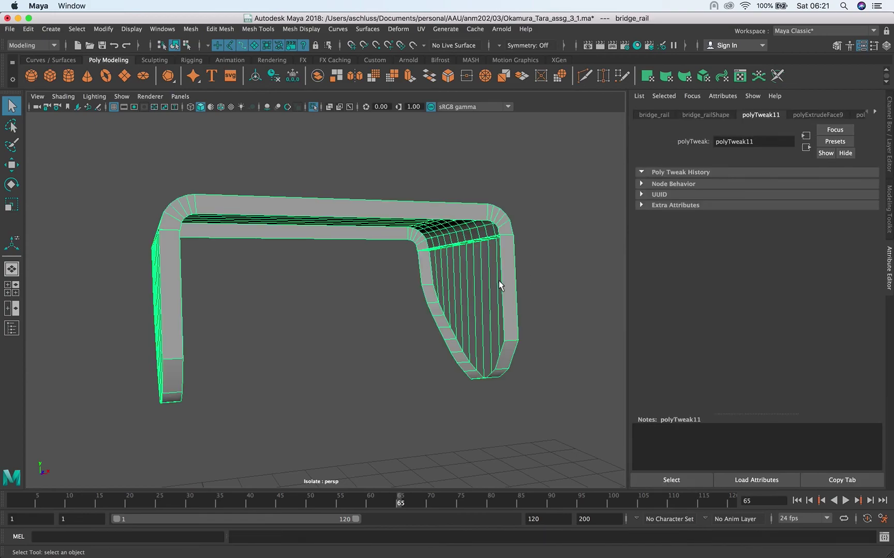
{"action": "left_click", "coordinate": [528, 262]}
{"action": "key", "text": "ctrl+z"}
{"action": "left_click", "coordinate": [654, 480]}
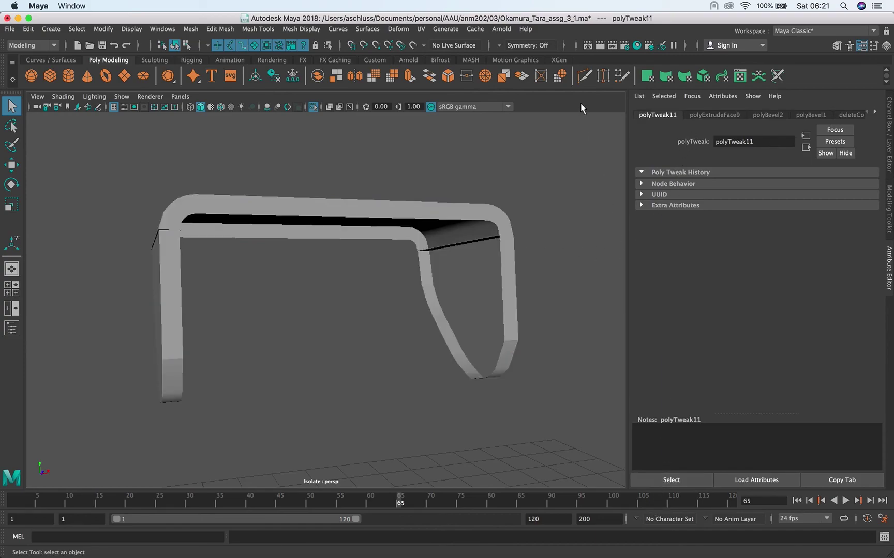
{"action": "key", "text": "ctrl+z"}
Step: Try deleting the polyExtrudeFace9 node from the bridge rail's construction history
{"action": "left_click", "coordinate": [495, 282]}
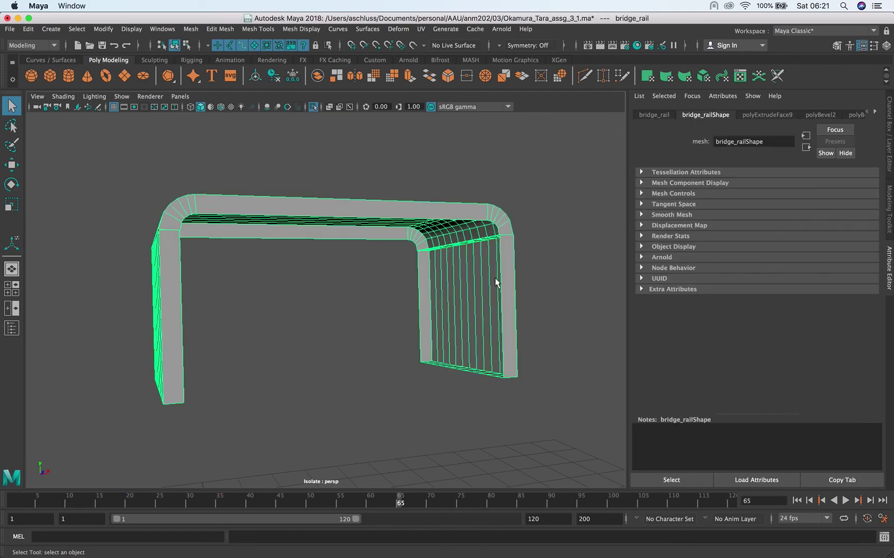
{"action": "left_click", "coordinate": [756, 116]}
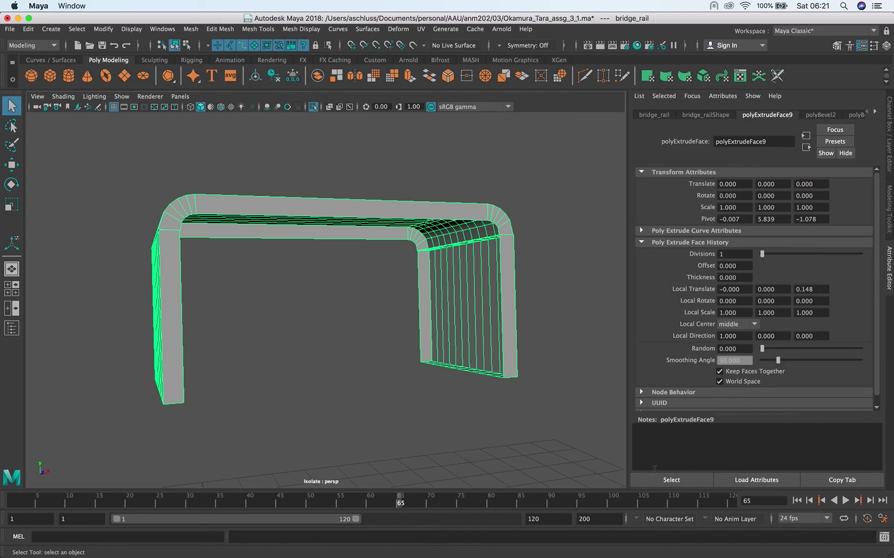
{"action": "left_click", "coordinate": [667, 480]}
{"action": "key", "text": "XF86MonBrightnessDown"}
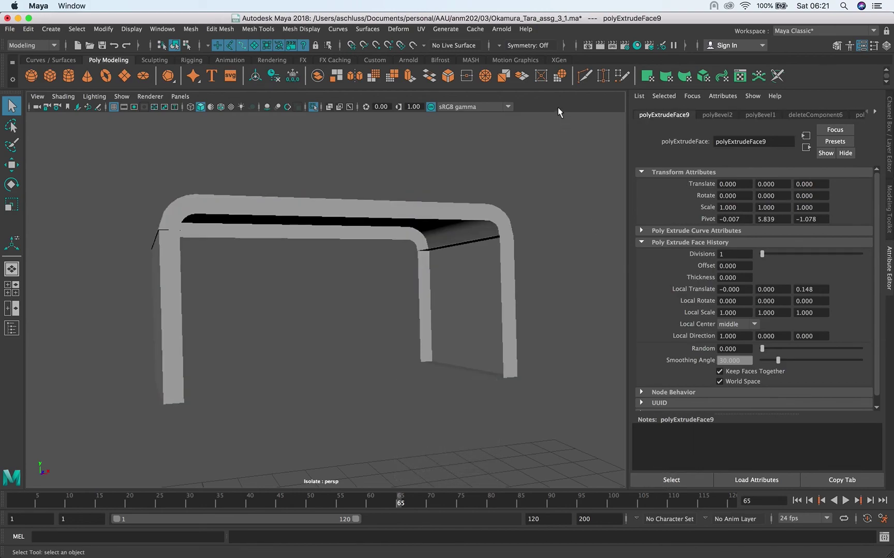
{"action": "key", "text": "Delete"}
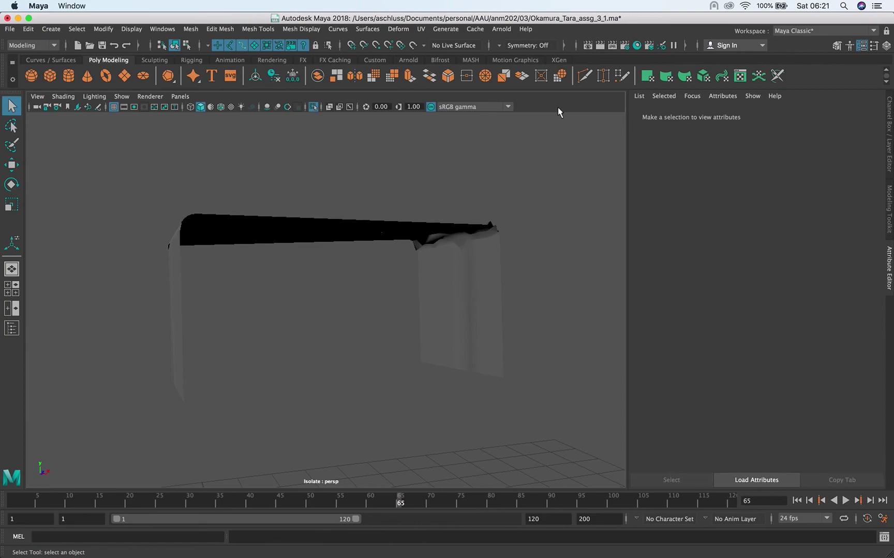
Step: Undo the deletions of polyExtrudeFace9 and polyTweak11 on the bridge rail and clear the selection
{"action": "left_click", "coordinate": [484, 237]}
{"action": "key", "text": "super+z"}
{"action": "key", "text": "super+z"}
{"action": "key", "text": "super+z"}
{"action": "key", "text": "super+z"}
{"action": "key", "text": "super+z"}
{"action": "key", "text": "super+z"}
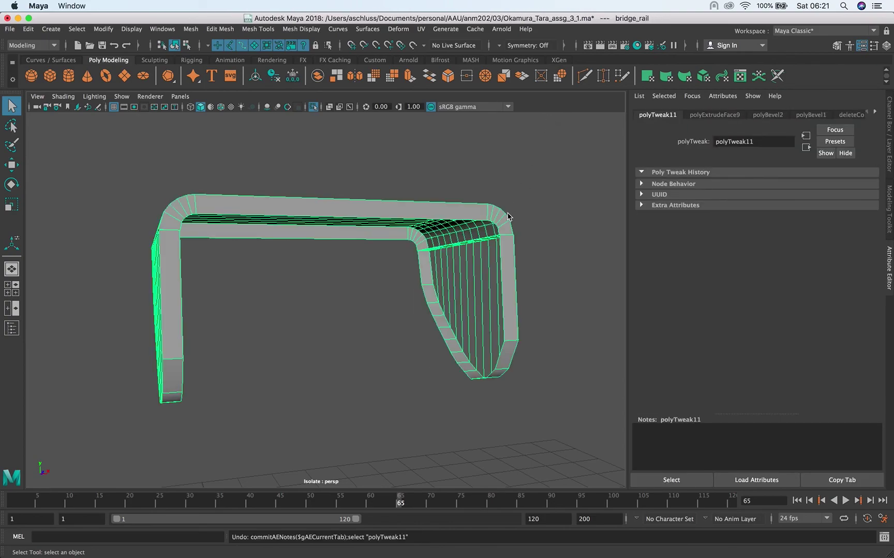
{"action": "left_click", "coordinate": [342, 170]}
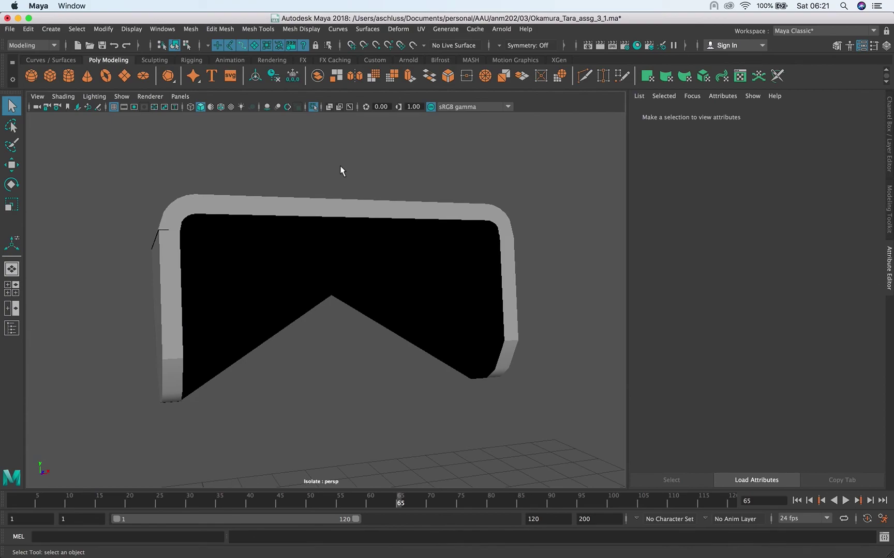
Step: Turn off the isolated display of the bridge rail, examine the whole chair from several sides and select the chair legs
{"action": "left_click_drag", "start_coordinate": [377, 227], "coordinate": [255, 232], "text": "alt"}
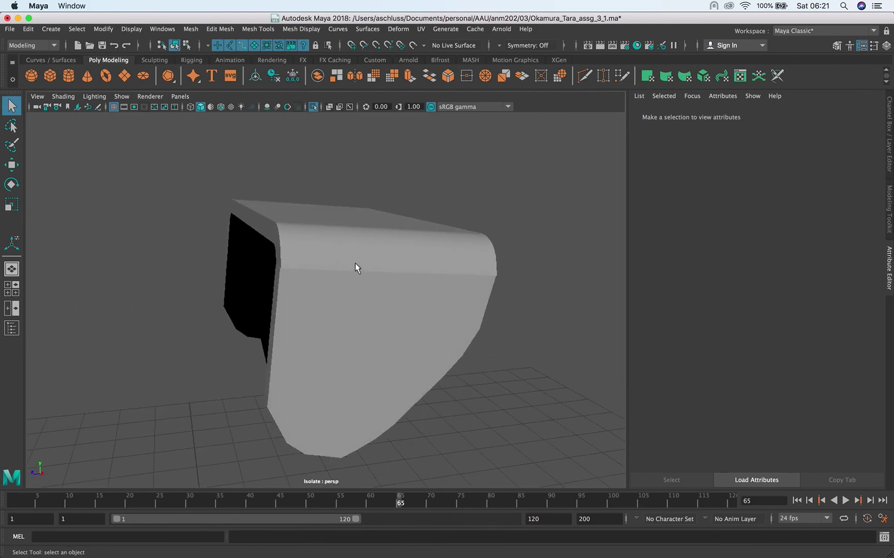
{"action": "left_click_drag", "start_coordinate": [310, 252], "coordinate": [325, 235], "text": "alt"}
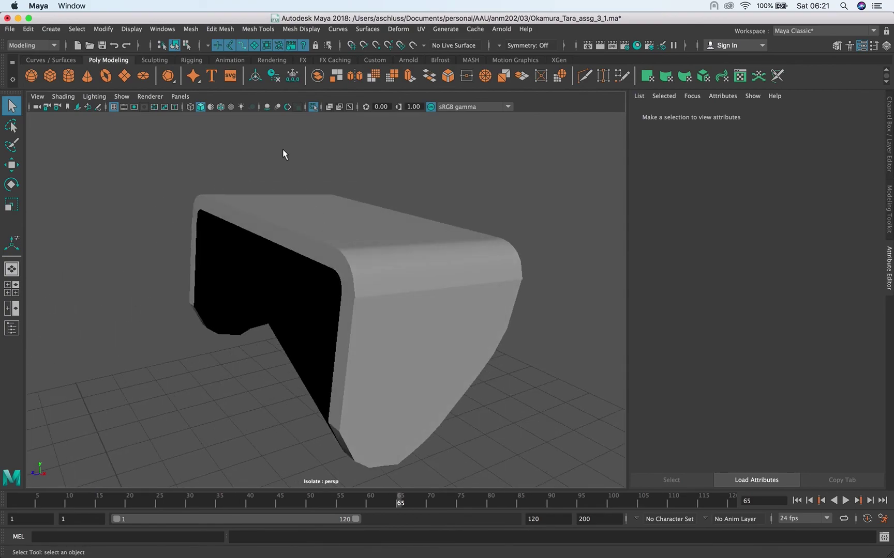
{"action": "left_click", "coordinate": [313, 107]}
{"action": "right_click_drag", "start_coordinate": [312, 233], "coordinate": [128, 232], "text": "alt"}
{"action": "left_click_drag", "start_coordinate": [129, 232], "coordinate": [343, 262], "text": "alt"}
{"action": "right_click_drag", "start_coordinate": [343, 261], "coordinate": [189, 259], "text": "alt"}
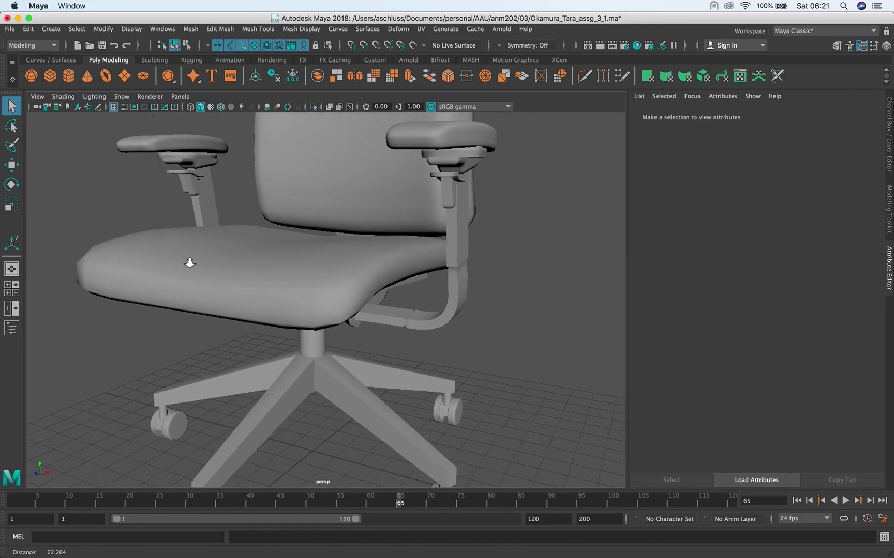
{"action": "left_click_drag", "start_coordinate": [189, 259], "coordinate": [301, 271], "text": "alt"}
{"action": "left_click", "coordinate": [322, 366]}
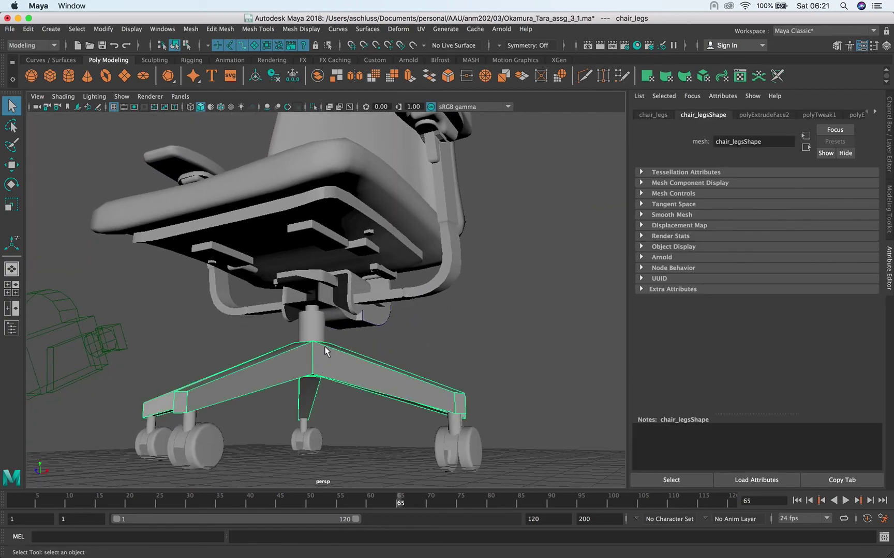
{"action": "left_click_drag", "start_coordinate": [328, 352], "coordinate": [429, 360], "text": "alt"}
{"action": "left_click", "coordinate": [276, 339]}
{"action": "mouse_move", "coordinate": [277, 338]}
{"action": "left_mouse_down", "text": "alt"}
{"action": "mouse_move", "coordinate": [280, 313]}
{"action": "mouse_move", "coordinate": [323, 339]}
{"action": "mouse_move", "coordinate": [282, 358]}
{"action": "mouse_move", "coordinate": [269, 342]}
{"action": "left_mouse_up", "text": "alt"}
{"action": "left_click", "coordinate": [325, 341]}
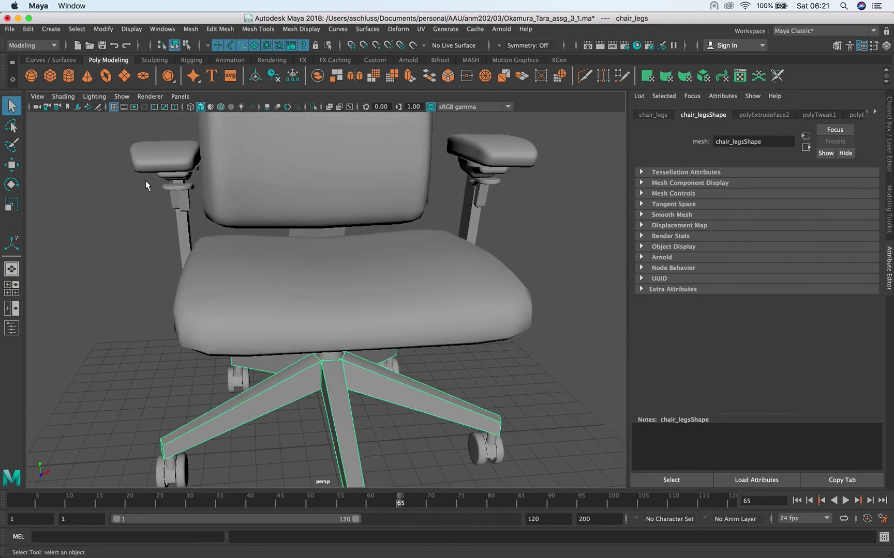
Step: Reopen the current scene from the recent files, discarding the unsaved changes
{"action": "left_click", "coordinate": [10, 29]}
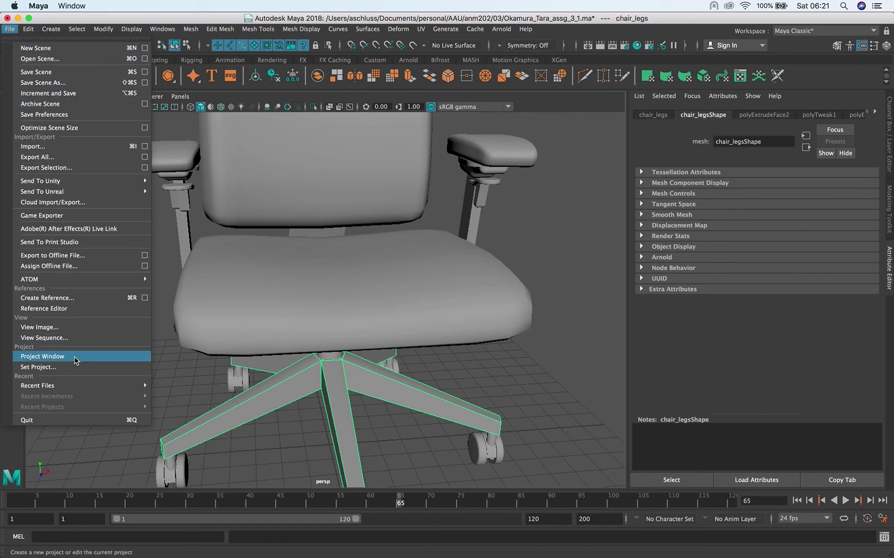
{"action": "mouse_move", "coordinate": [75, 387]}
{"action": "left_click", "coordinate": [186, 387]}
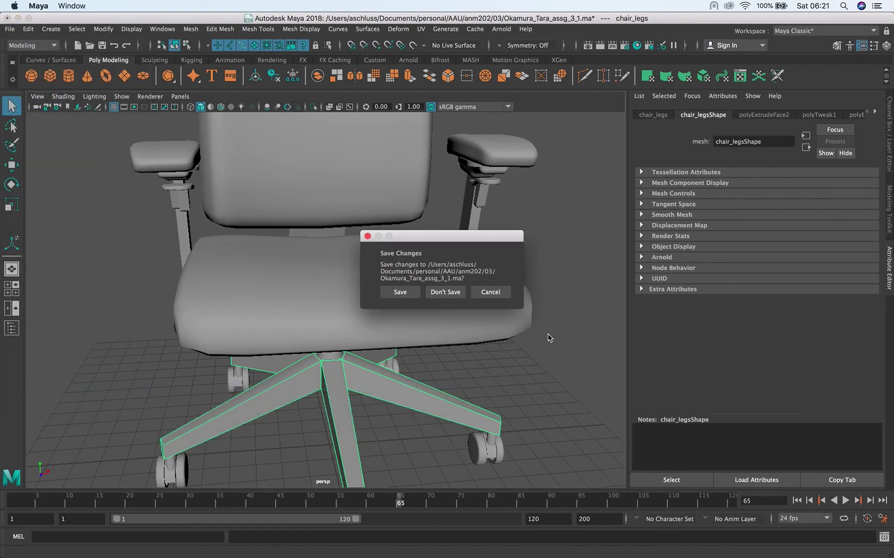
{"action": "left_click", "coordinate": [445, 292]}
{"action": "left_click", "coordinate": [414, 309]}
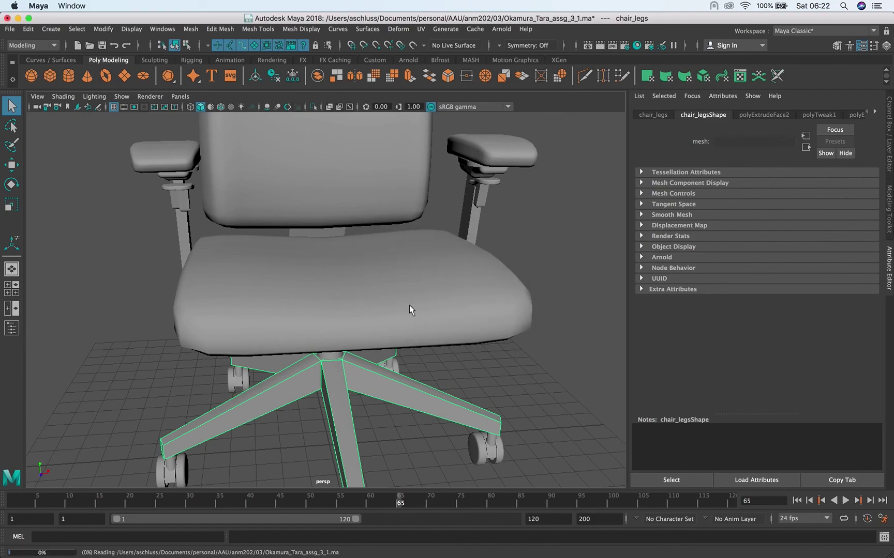
Step: Select the chair legs, examine their black shading up close and show the values of their polyExtrudeFace2 input
{"action": "key", "text": "space"}
{"action": "left_click_drag", "start_coordinate": [361, 297], "coordinate": [367, 274]}
{"action": "left_click", "coordinate": [346, 377]}
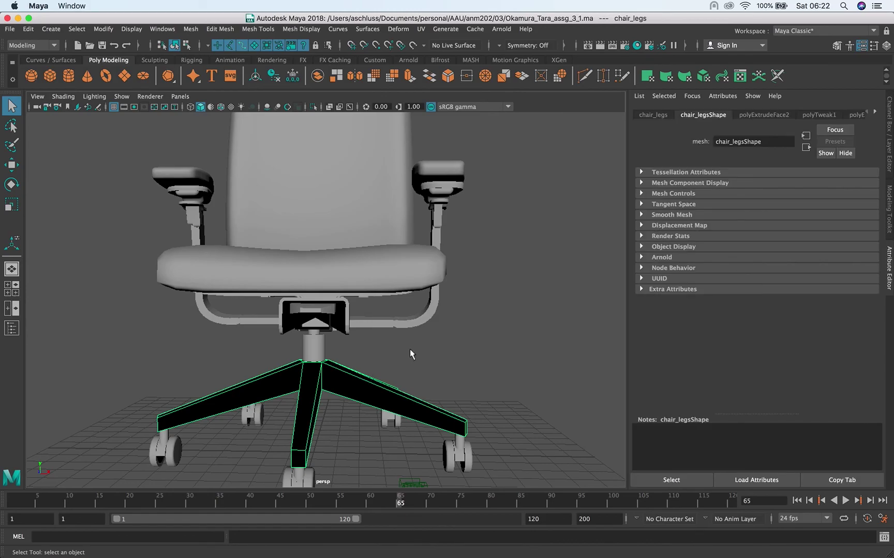
{"action": "left_click_drag", "start_coordinate": [409, 355], "coordinate": [344, 361], "text": "alt"}
{"action": "right_click_drag", "start_coordinate": [343, 361], "coordinate": [485, 323], "text": "alt"}
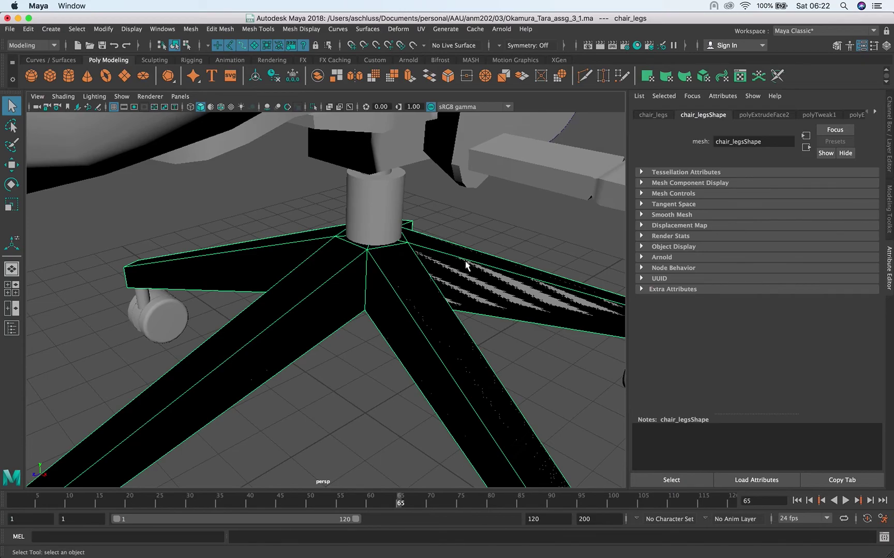
{"action": "right_click_drag", "start_coordinate": [443, 289], "coordinate": [369, 342], "text": "alt"}
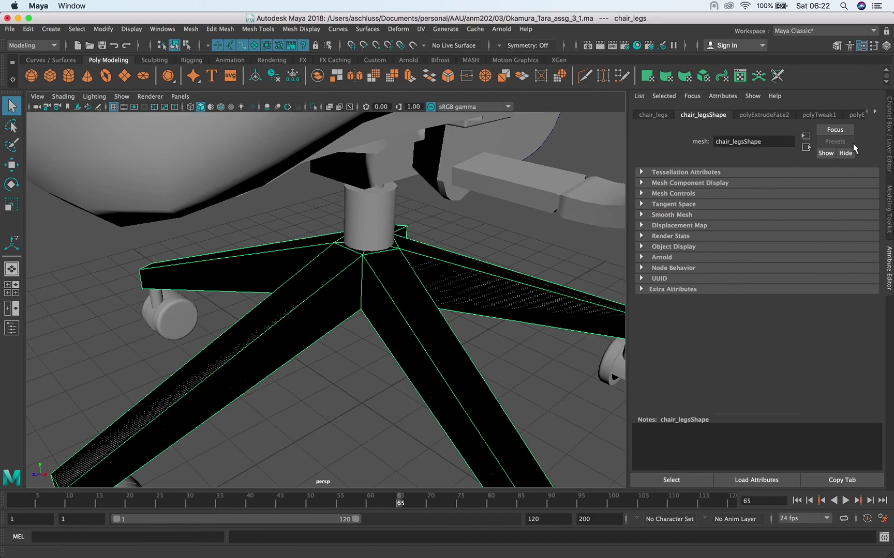
{"action": "left_click", "coordinate": [888, 142]}
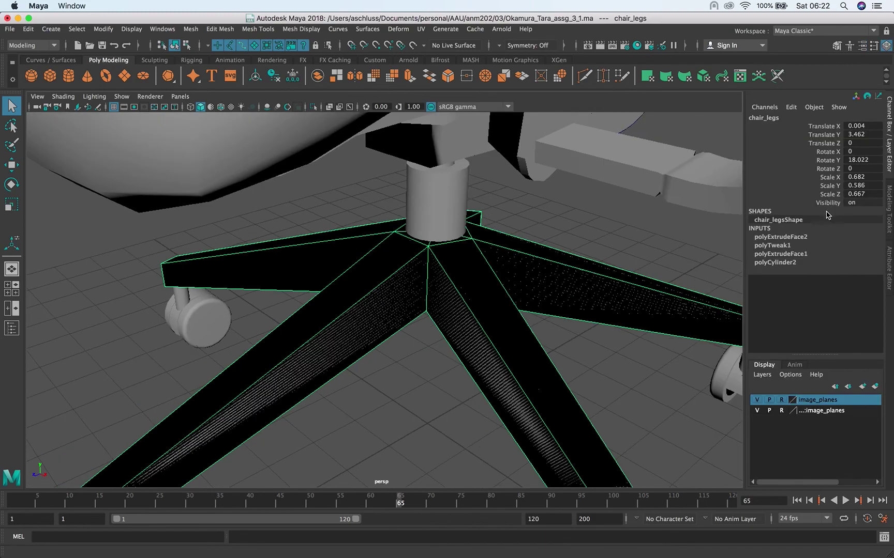
{"action": "left_click", "coordinate": [785, 238]}
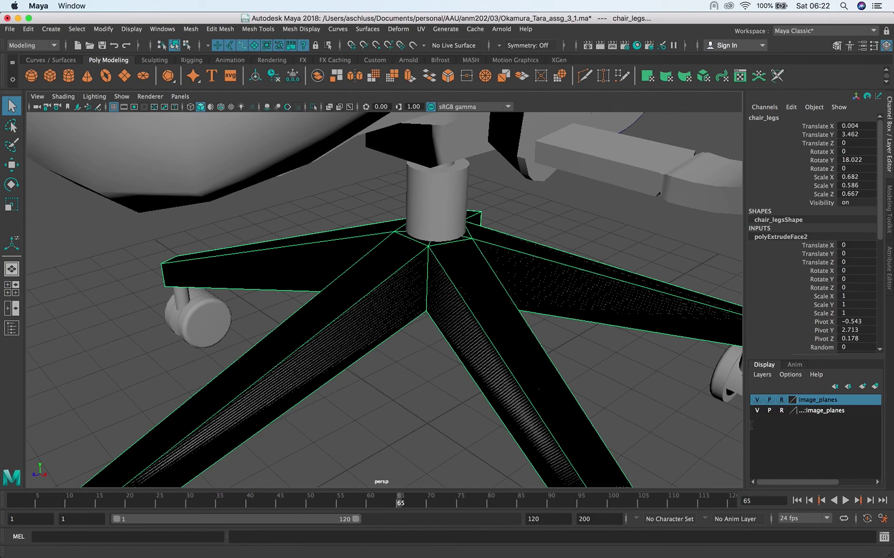
Step: Try deleting the polyExtrudeFace2 node from the chair legs' history, and undo the deletion
{"action": "key", "text": "ctrl+a"}
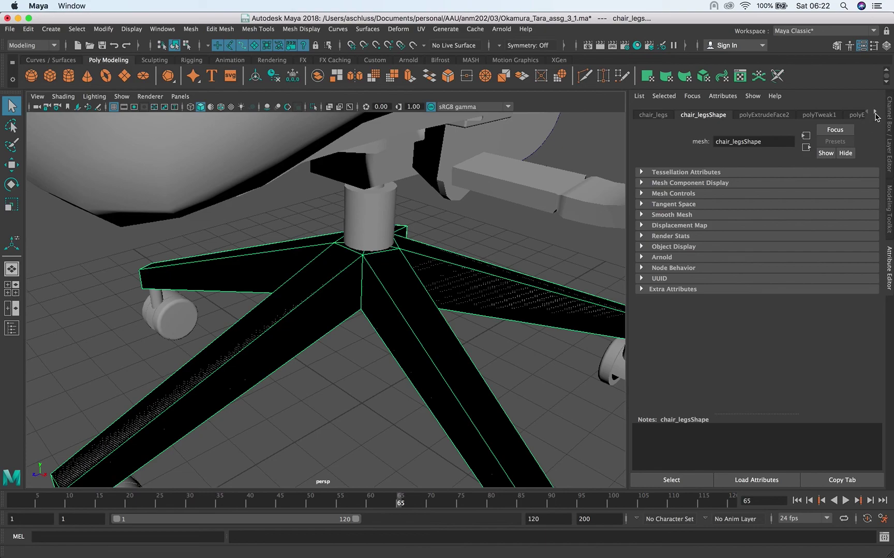
{"action": "left_click", "coordinate": [774, 115]}
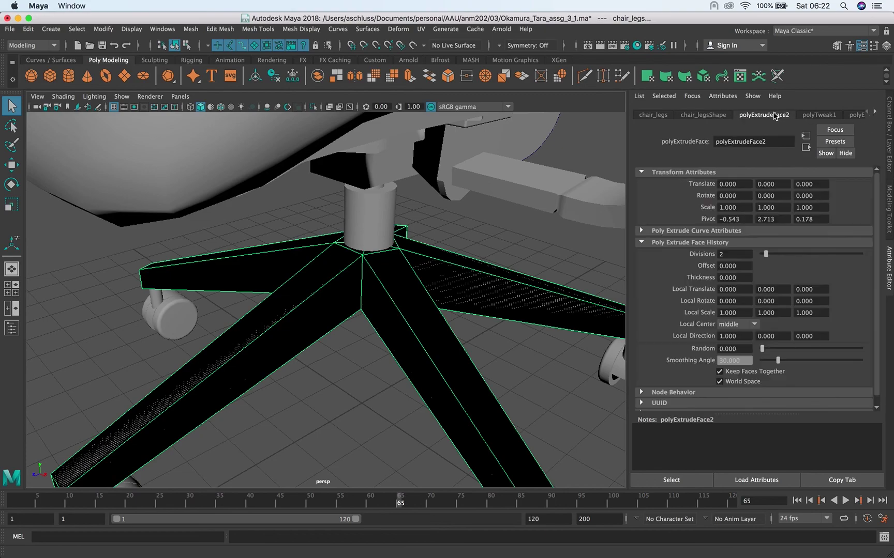
{"action": "left_click", "coordinate": [655, 475]}
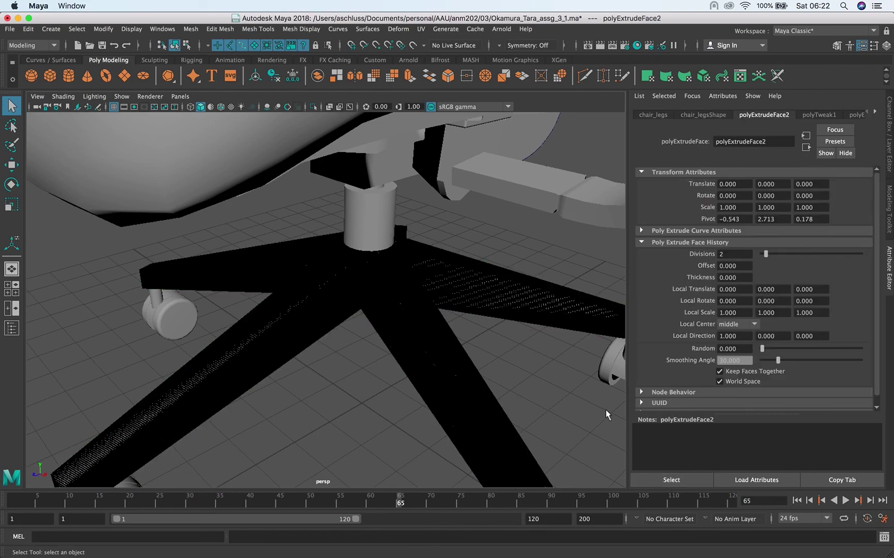
{"action": "left_click", "coordinate": [576, 352]}
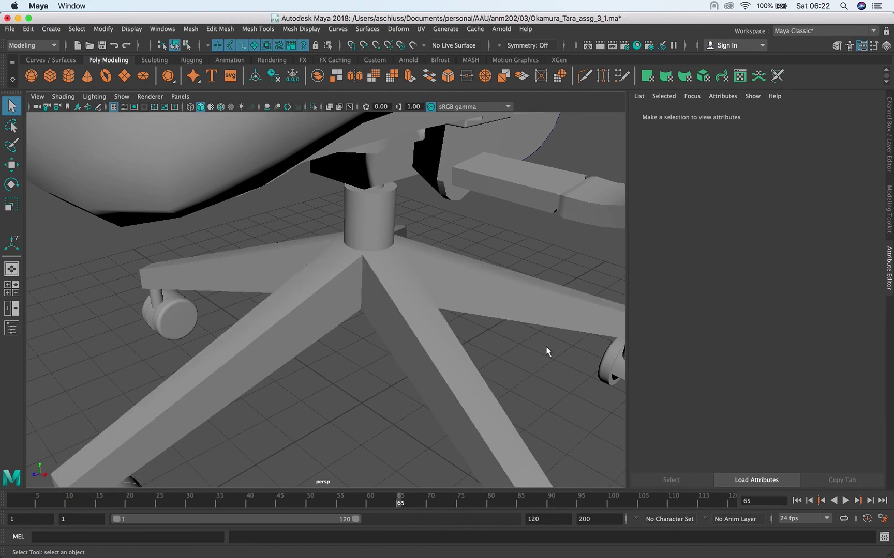
{"action": "left_click", "coordinate": [420, 312]}
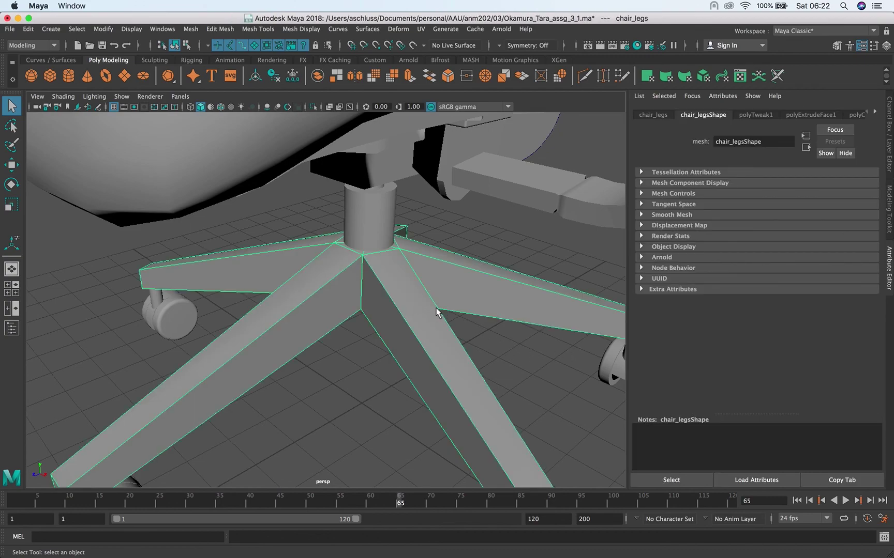
{"action": "key", "text": "z"}
{"action": "key", "text": "z"}
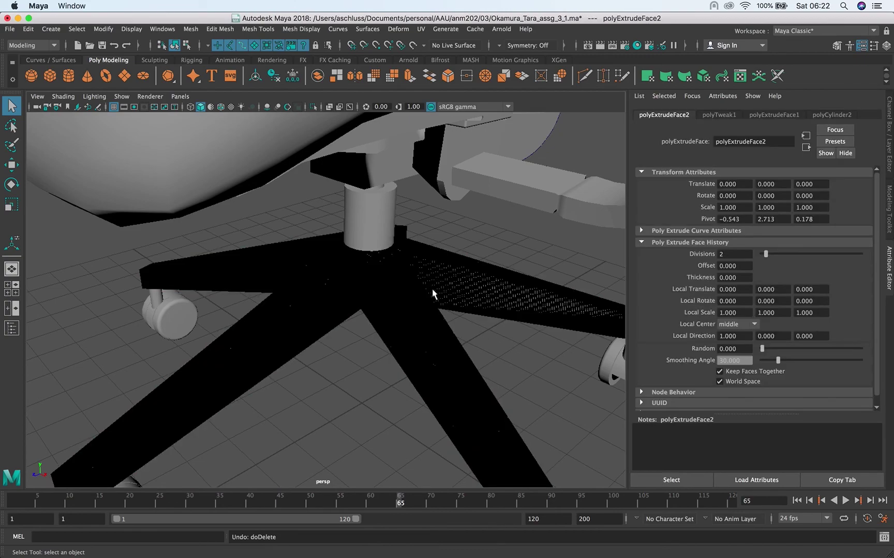
Step: Open Cleanup for the selected chair legs and enable removing lamina faces, nonmanifold geometry, zero-length edges, and faces with zero geometry or map area
{"action": "left_click", "coordinate": [407, 279]}
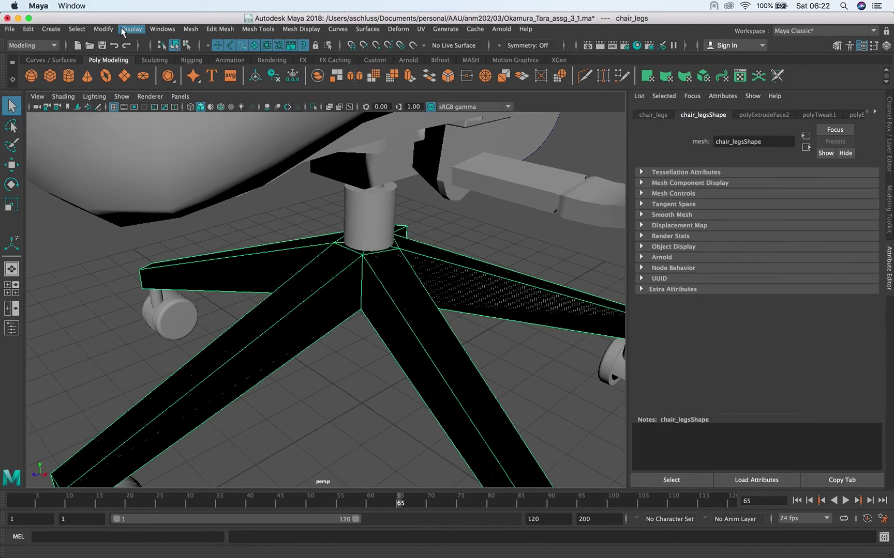
{"action": "left_click", "coordinate": [190, 30]}
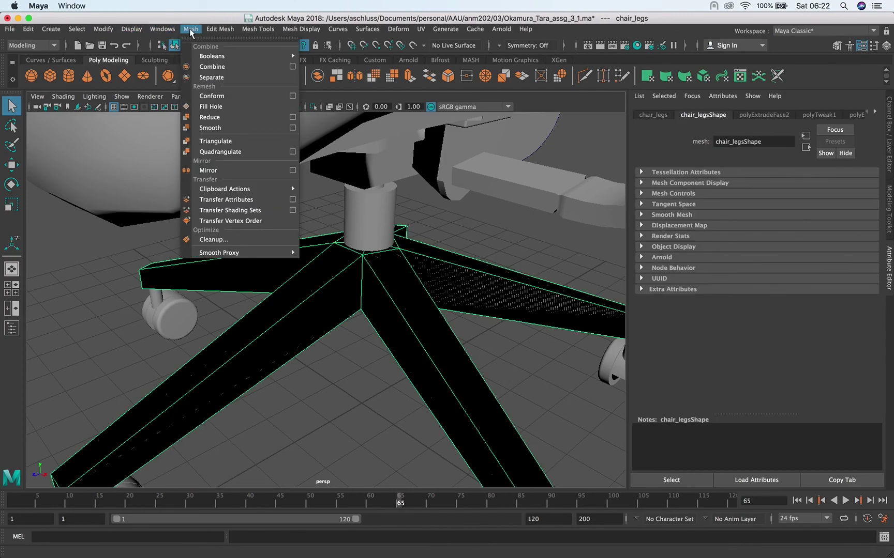
{"action": "left_click", "coordinate": [242, 240]}
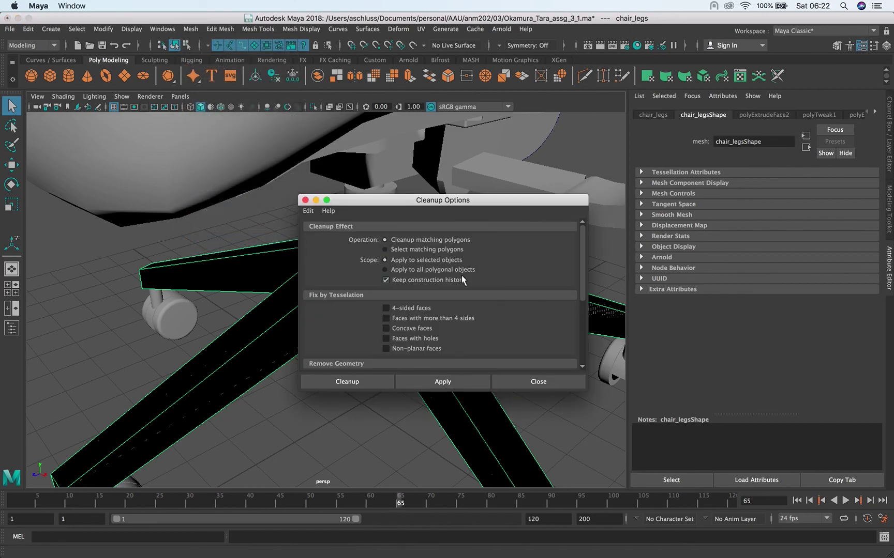
{"action": "left_click_drag", "start_coordinate": [583, 261], "coordinate": [576, 323]}
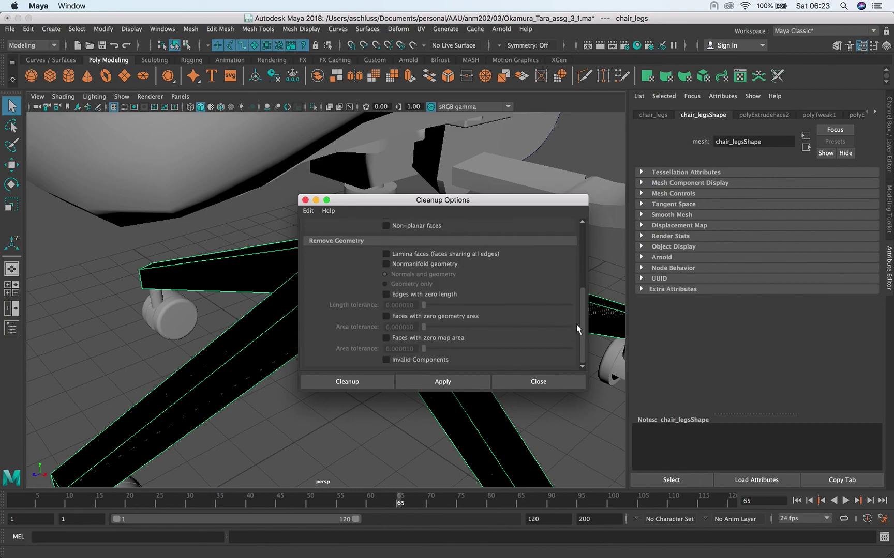
{"action": "left_click", "coordinate": [442, 264]}
{"action": "left_click", "coordinate": [442, 294]}
{"action": "left_click", "coordinate": [445, 315]}
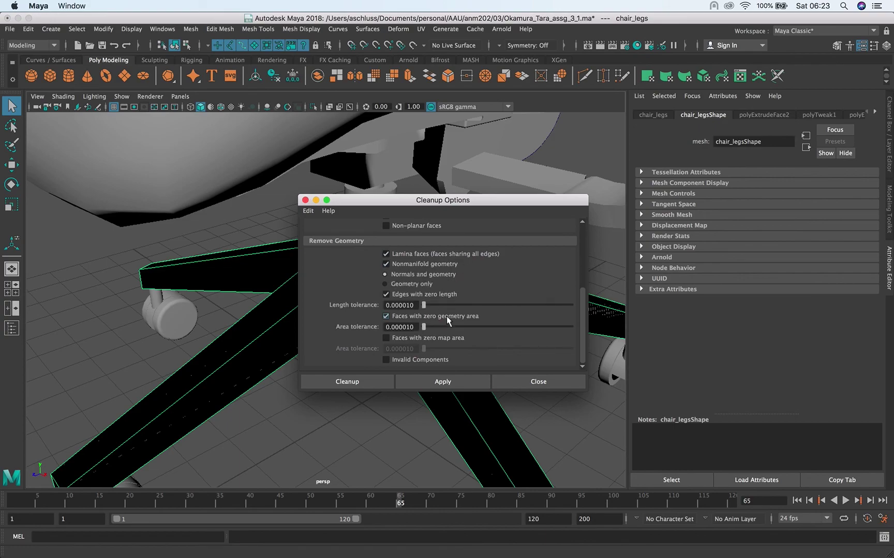
{"action": "left_click", "coordinate": [453, 336]}
{"action": "scroll", "coordinate": [476, 290], "scroll_direction": "up", "scroll_amount": 3}
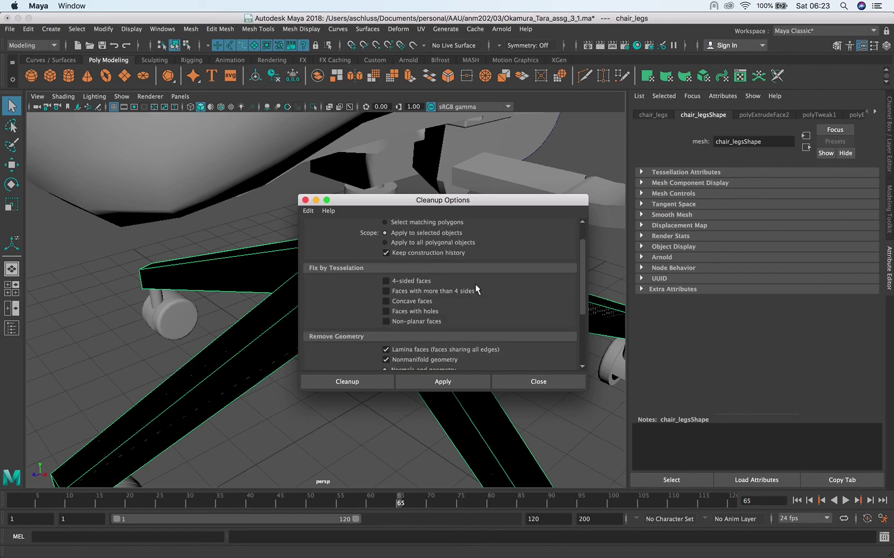
{"action": "scroll", "coordinate": [476, 290], "scroll_direction": "down", "scroll_amount": 3}
{"action": "scroll", "coordinate": [477, 289], "scroll_direction": "up", "scroll_amount": 4}
{"action": "scroll", "coordinate": [476, 290], "scroll_direction": "down", "scroll_amount": 5}
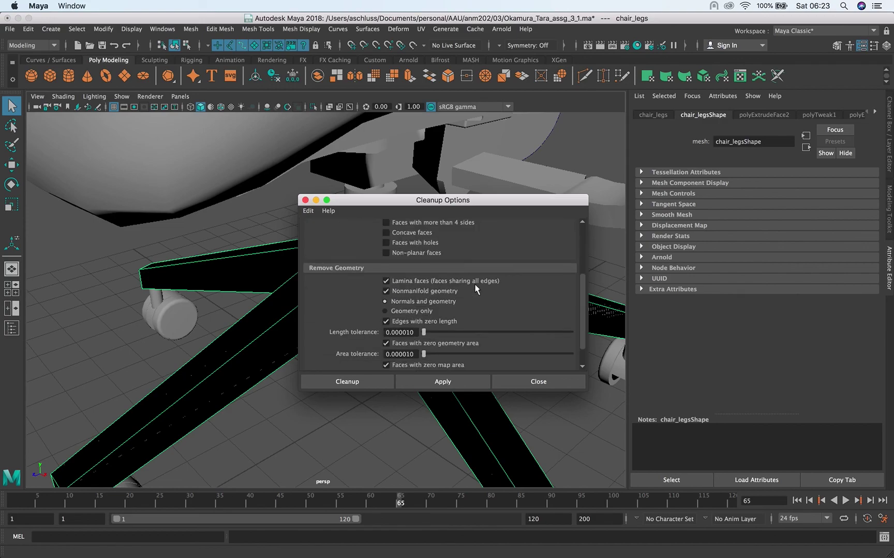
Step: Apply the cleanup to the chair legs, undo it, and reapply it without removing faces with zero map area
{"action": "left_click", "coordinate": [408, 383]}
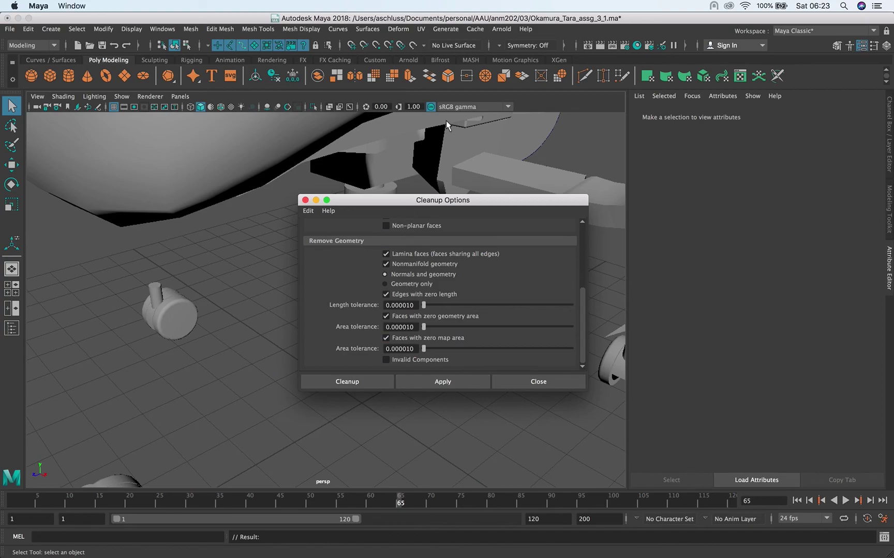
{"action": "key", "text": "super+z"}
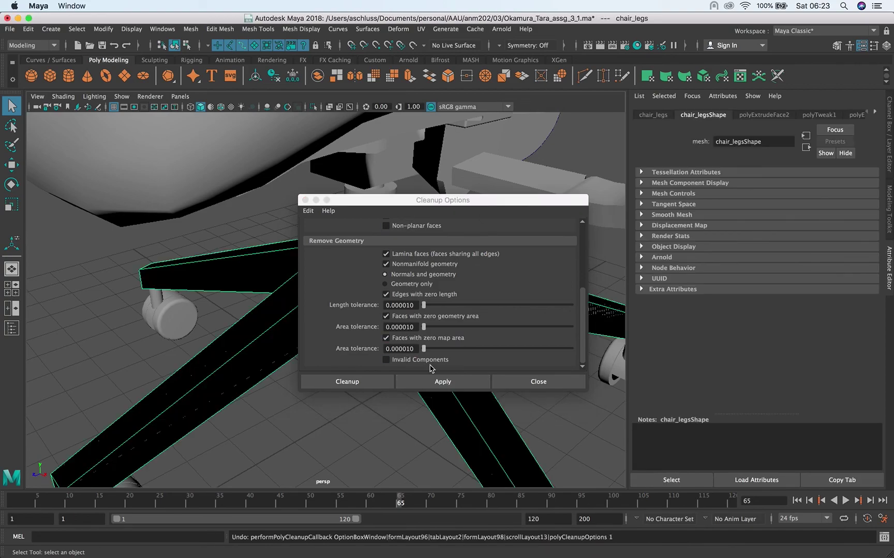
{"action": "scroll", "coordinate": [425, 306], "scroll_direction": "up", "scroll_amount": 3}
{"action": "scroll", "coordinate": [425, 306], "scroll_direction": "down", "scroll_amount": 3}
{"action": "scroll", "coordinate": [425, 299], "scroll_direction": "up", "scroll_amount": 5}
{"action": "scroll", "coordinate": [425, 298], "scroll_direction": "down", "scroll_amount": 5}
{"action": "left_click", "coordinate": [386, 337]}
{"action": "left_click", "coordinate": [440, 384]}
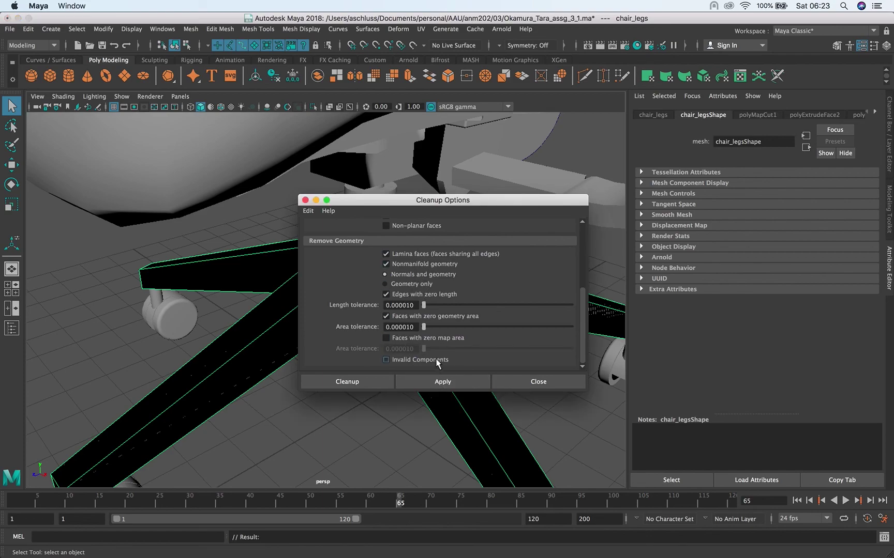
Step: Try cleaning up the chair legs with removal of faces with zero map area re-enabled, and undo the cleanup
{"action": "left_click", "coordinate": [426, 339]}
{"action": "left_click", "coordinate": [432, 382]}
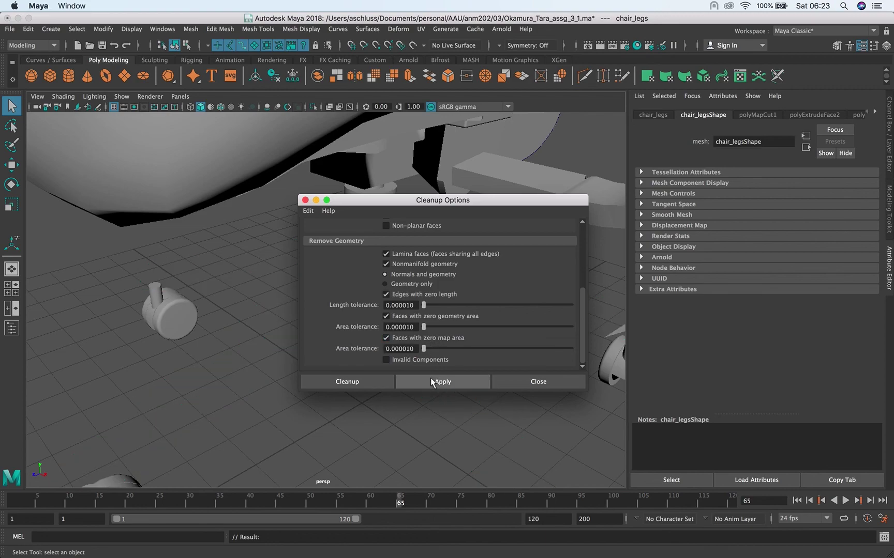
{"action": "left_click", "coordinate": [559, 106]}
{"action": "key", "text": "super+z"}
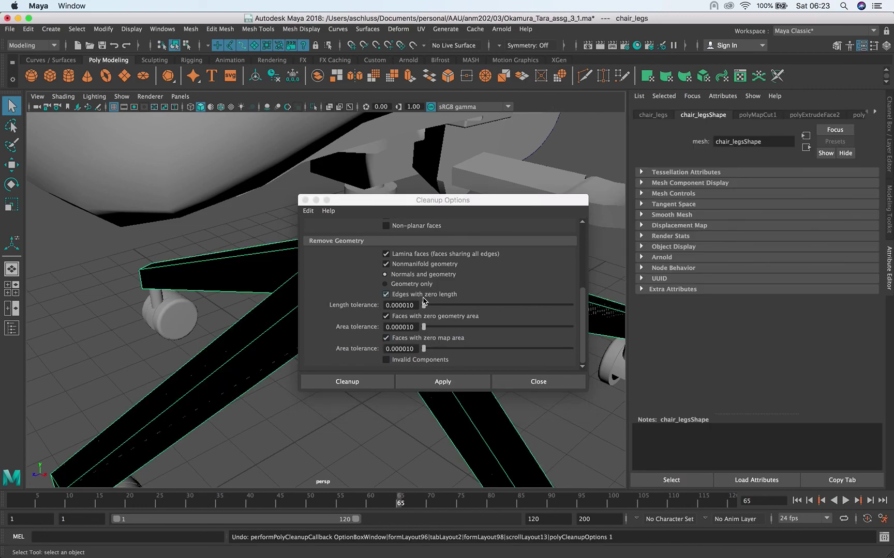
Step: Turn off removal of faces with zero geometry area and zero map area, and apply the cleanup to the legs
{"action": "left_click", "coordinate": [441, 316]}
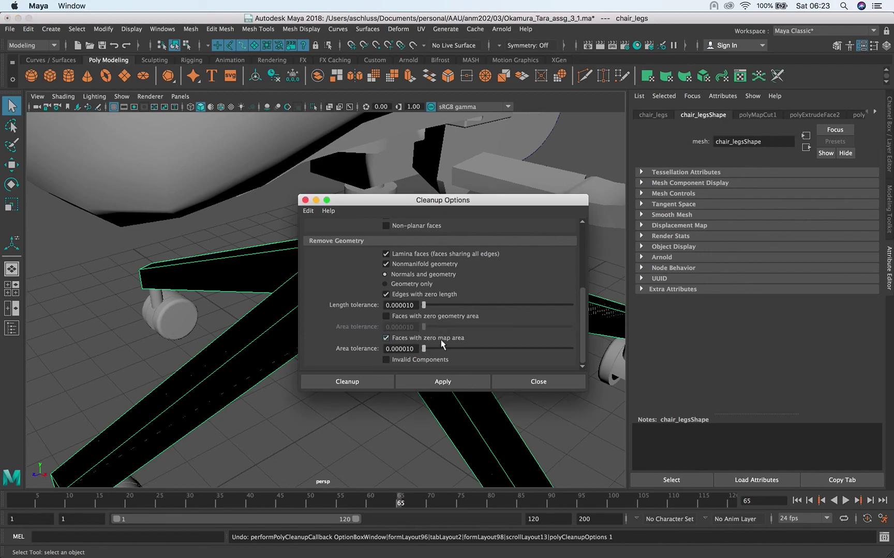
{"action": "left_click", "coordinate": [441, 340]}
{"action": "left_click", "coordinate": [442, 383]}
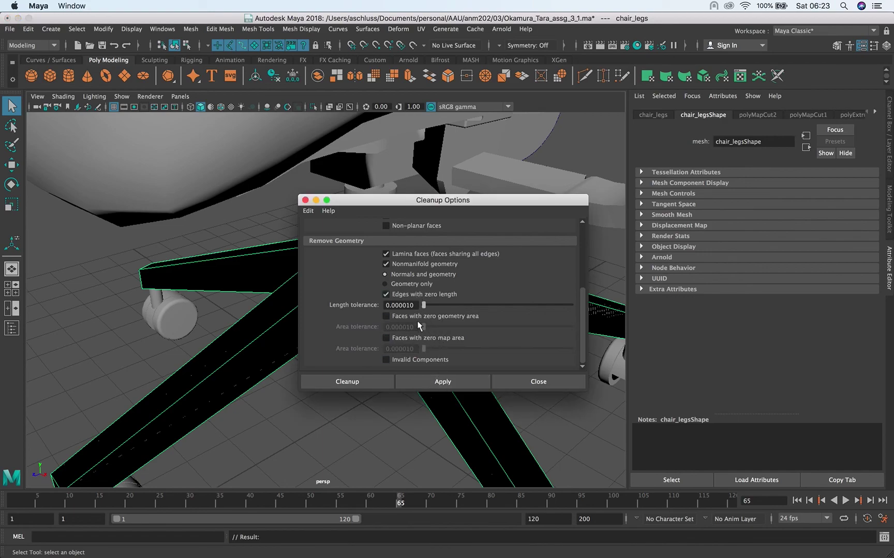
Step: Apply the cleanup without removing zero-length edges, and once more with removal of faces with zero geometry area enabled
{"action": "left_click", "coordinate": [416, 294]}
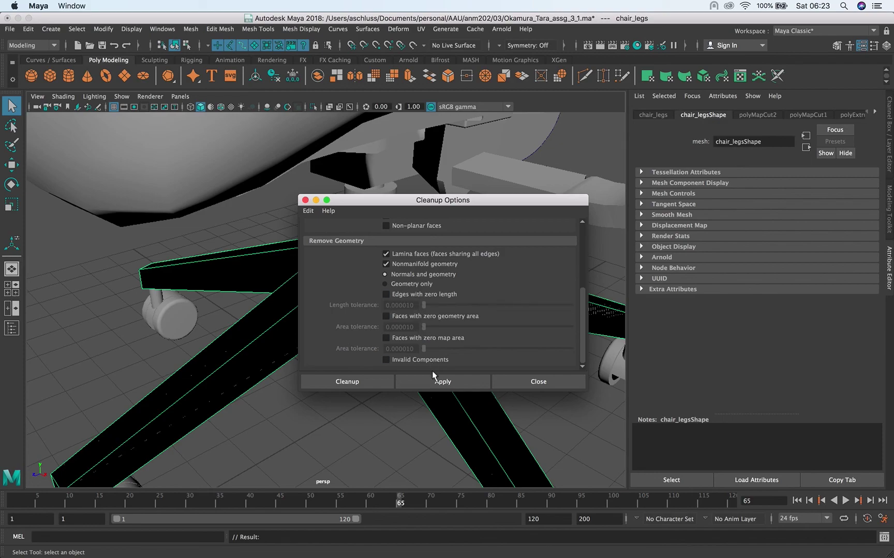
{"action": "left_click", "coordinate": [437, 382]}
{"action": "left_click", "coordinate": [420, 316]}
{"action": "left_click", "coordinate": [441, 382]}
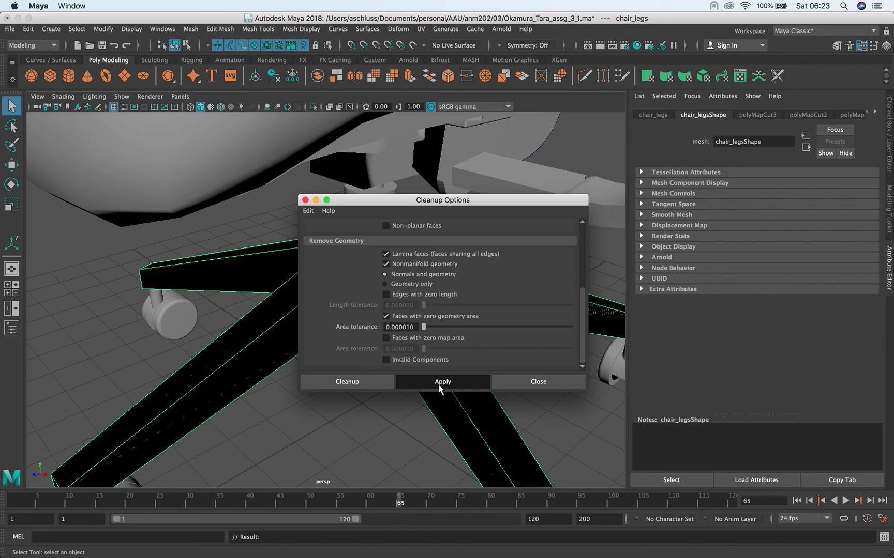
Step: Try the cleanup with zero map area faces added to the zero geometry area removal, and undo it
{"action": "left_click", "coordinate": [426, 339]}
{"action": "left_click", "coordinate": [432, 383]}
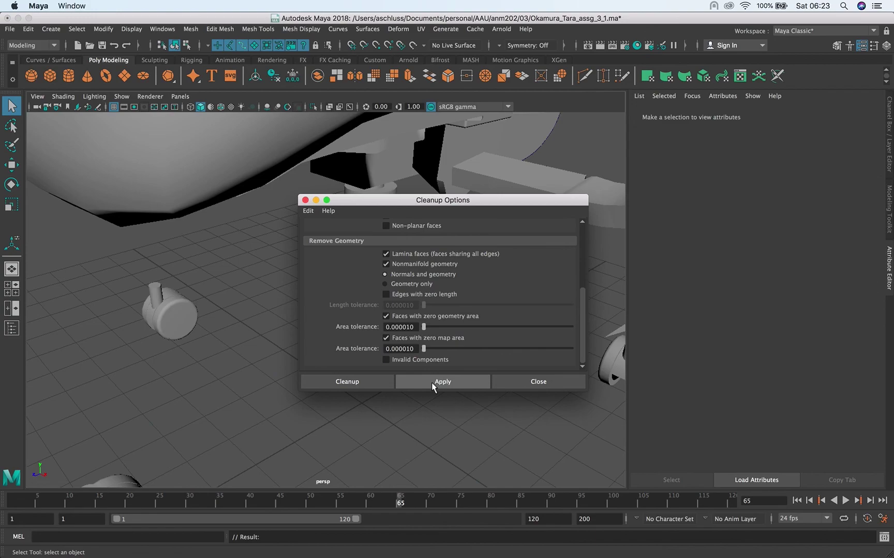
{"action": "key", "text": "z"}
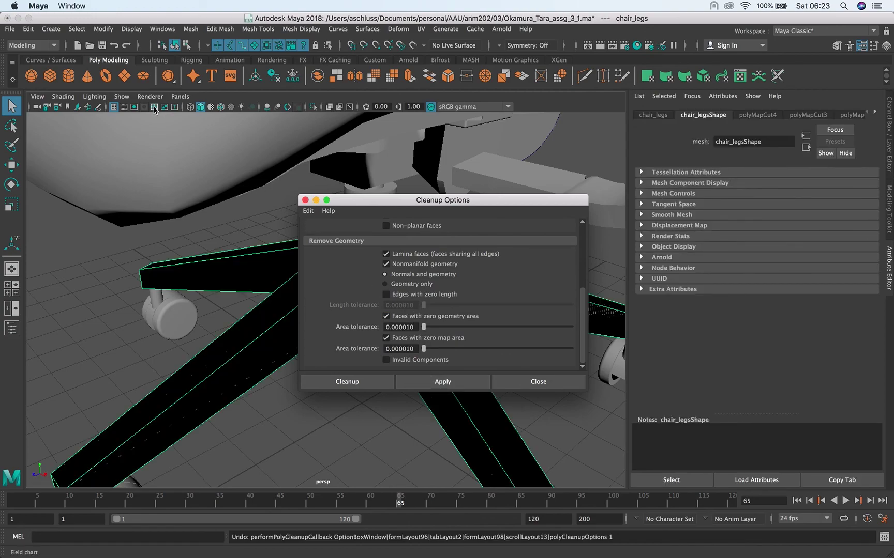
Step: Delete the construction history of the chair legs
{"action": "left_click", "coordinate": [28, 31]}
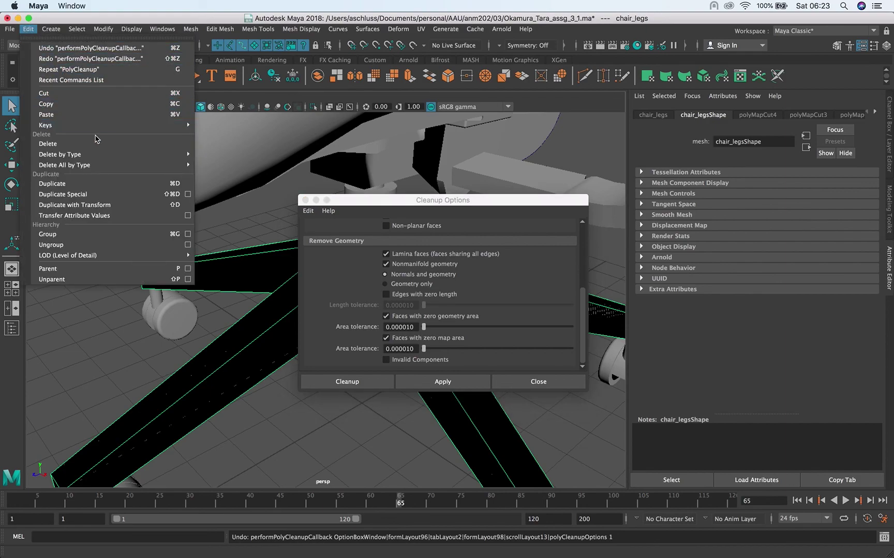
{"action": "mouse_move", "coordinate": [104, 154]}
{"action": "left_click", "coordinate": [231, 164]}
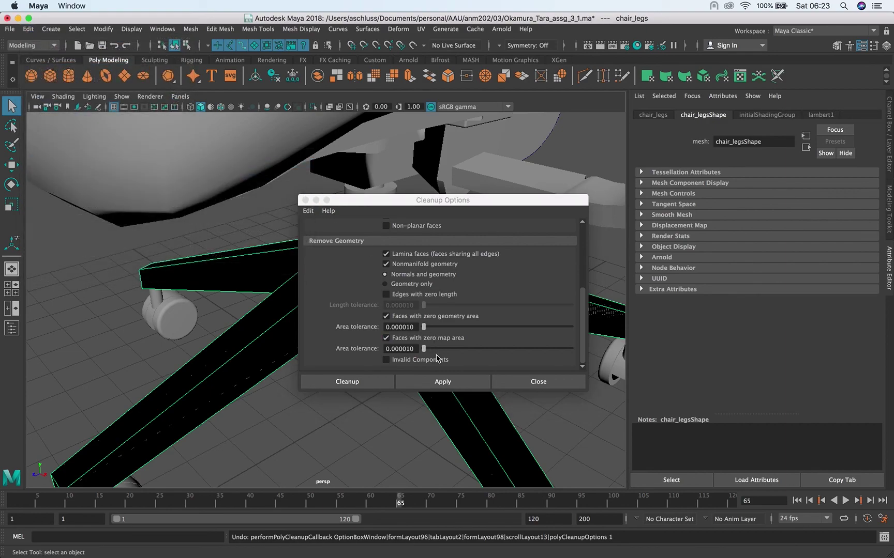
Step: Try the same cleanup on the chair legs without their construction history, and undo it
{"action": "left_click", "coordinate": [430, 381]}
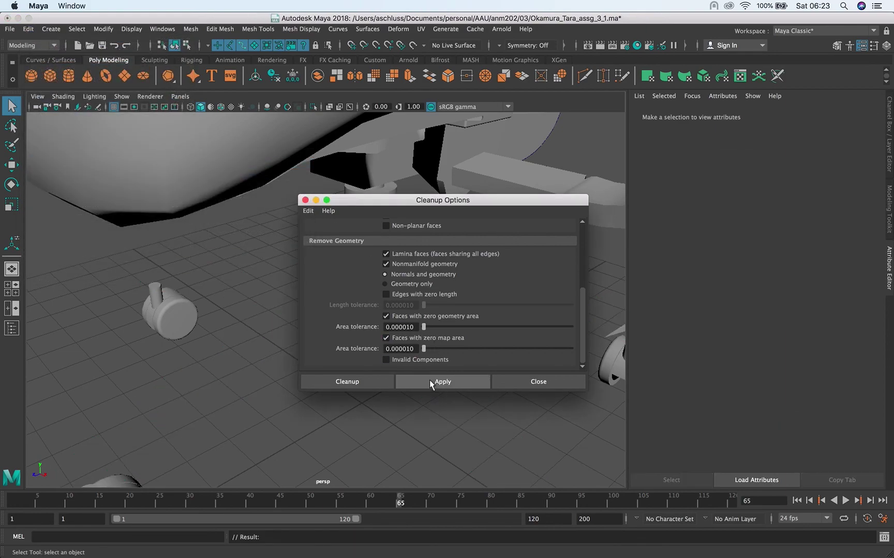
{"action": "left_click", "coordinate": [558, 107]}
{"action": "key", "text": "super+z"}
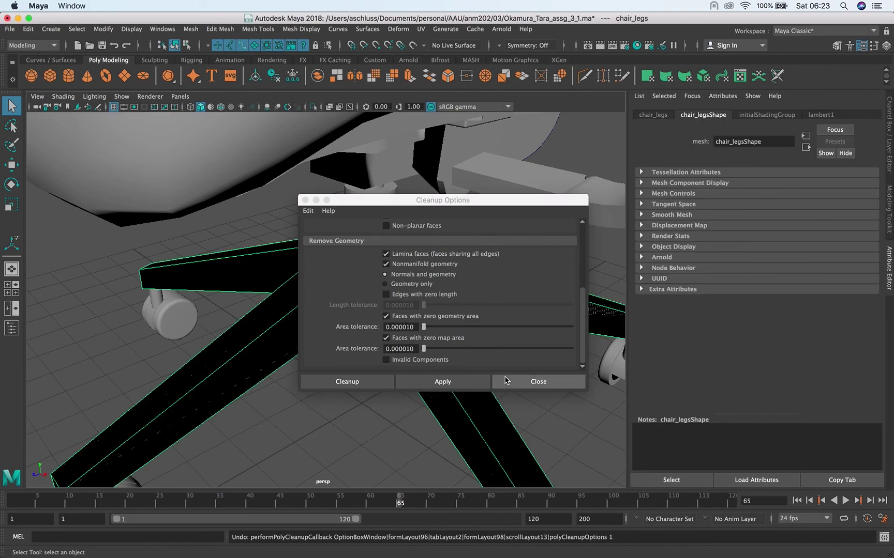
Step: Review the cleanup effect, tessellation and removal settings and close the Cleanup options
{"action": "scroll", "coordinate": [467, 297], "scroll_direction": "up", "scroll_amount": 5}
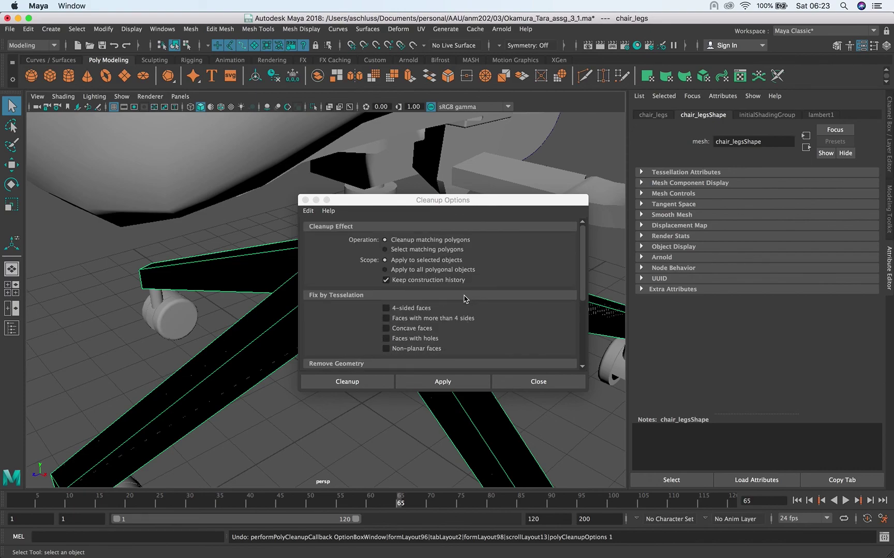
{"action": "scroll", "coordinate": [467, 299], "scroll_direction": "down", "scroll_amount": 5}
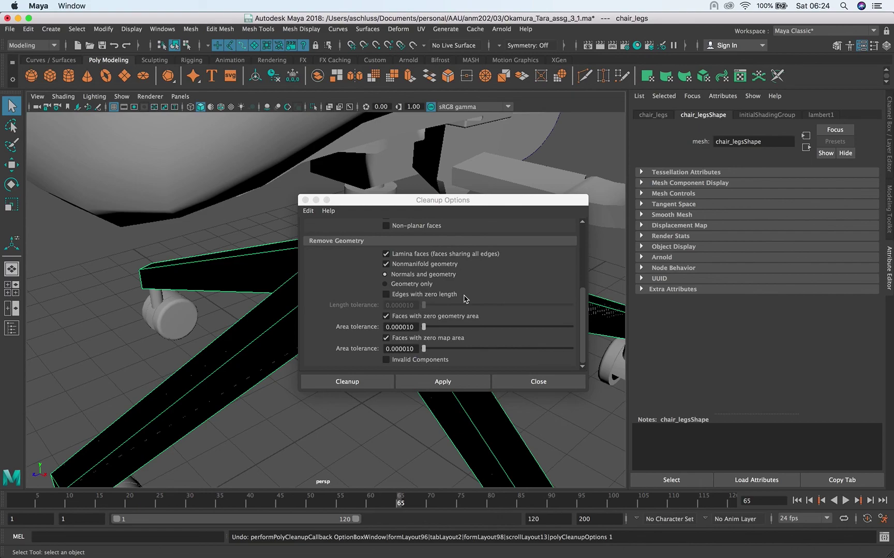
{"action": "left_click", "coordinate": [537, 383]}
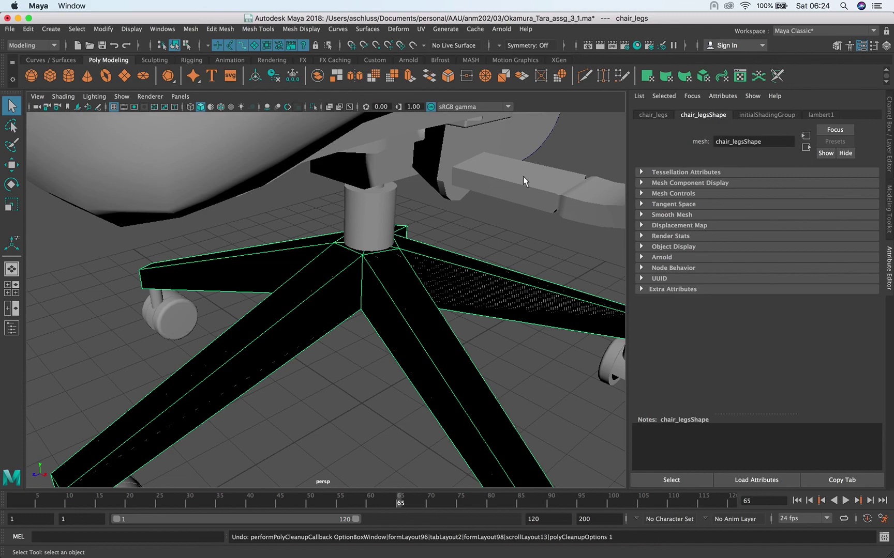
Step: Deselect the chair legs and examine their black shading up close and the whole chair from the front
{"action": "left_click", "coordinate": [486, 216]}
{"action": "scroll", "coordinate": [574, 214], "scroll_direction": "up", "scroll_amount": 5}
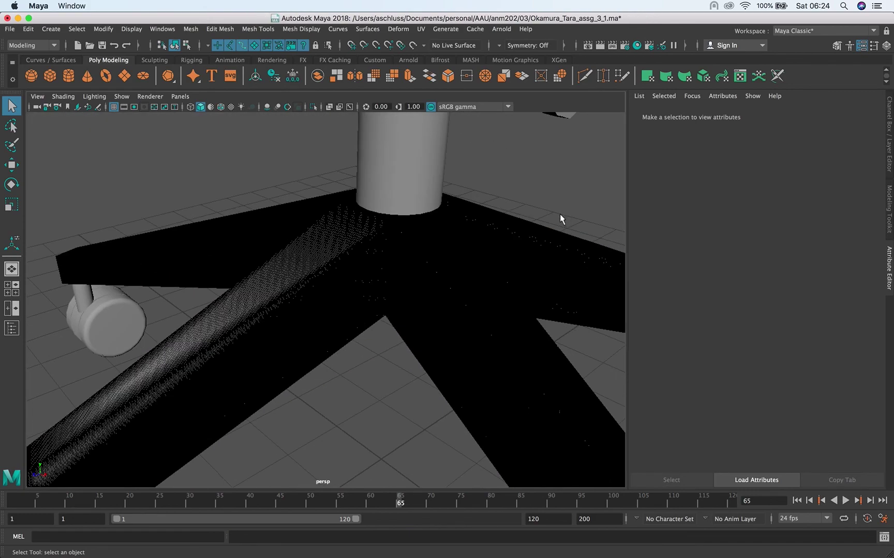
{"action": "scroll", "coordinate": [558, 213], "scroll_direction": "down", "scroll_amount": 5}
{"action": "left_click_drag", "start_coordinate": [556, 212], "coordinate": [542, 209], "text": "alt"}
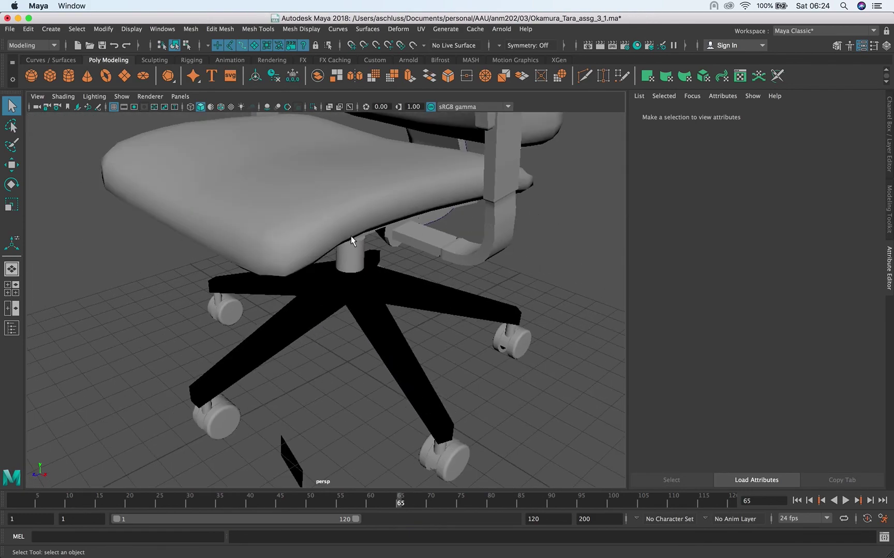
{"action": "left_click_drag", "start_coordinate": [350, 236], "coordinate": [263, 231], "text": "alt"}
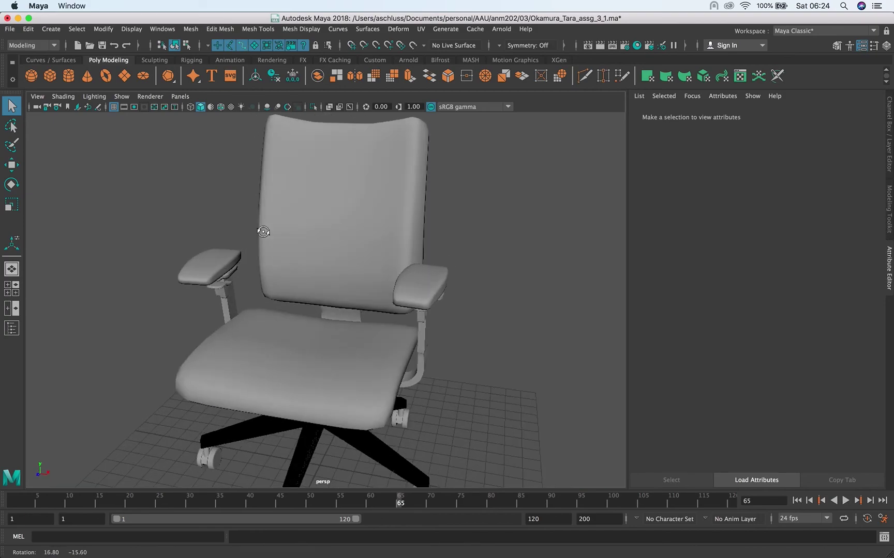
Step: Return to the viewport of the second chair scene, examine the seat's underside and select the leg base to inspect its edges
{"action": "key", "text": "super+Tab"}
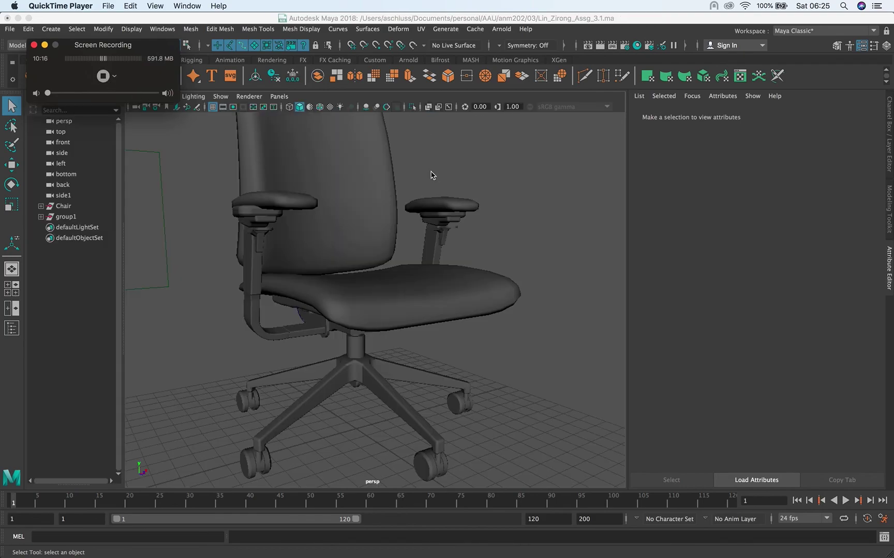
{"action": "left_click", "coordinate": [448, 185]}
{"action": "mouse_move", "coordinate": [449, 185]}
{"action": "left_mouse_down", "text": "alt"}
{"action": "mouse_move", "coordinate": [491, 198]}
{"action": "mouse_move", "coordinate": [433, 192]}
{"action": "mouse_move", "coordinate": [448, 175]}
{"action": "left_mouse_up", "text": "alt"}
{"action": "scroll", "coordinate": [448, 175], "scroll_direction": "up", "scroll_amount": 10}
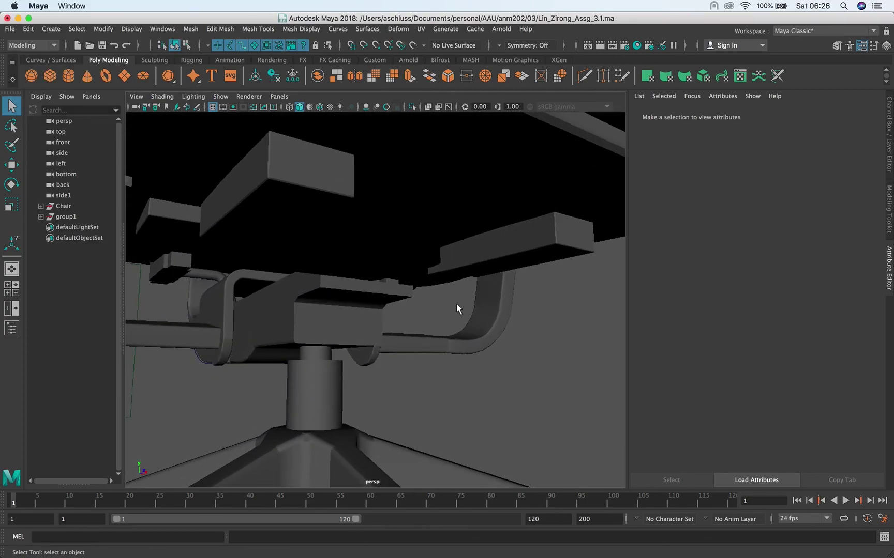
{"action": "left_click", "coordinate": [420, 336]}
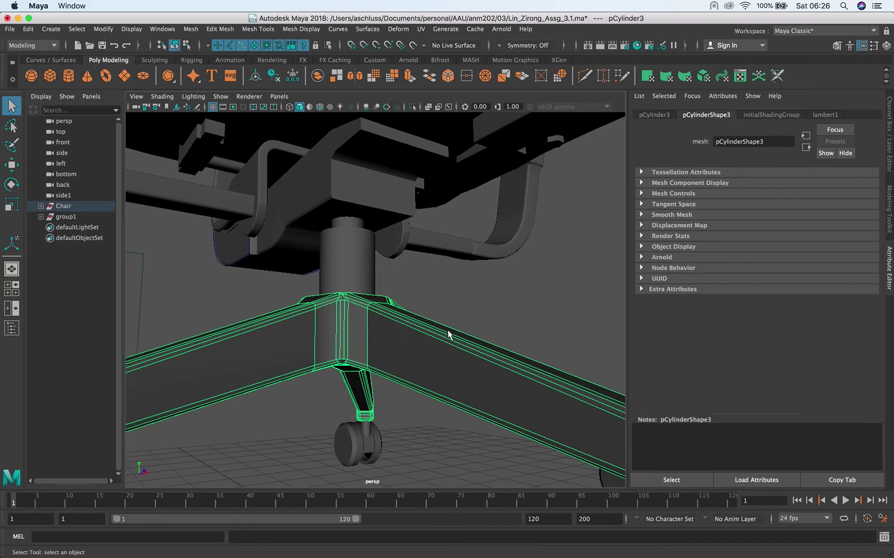
{"action": "scroll", "coordinate": [448, 336], "scroll_direction": "down", "scroll_amount": 5}
{"action": "left_click_drag", "start_coordinate": [354, 329], "coordinate": [435, 265], "text": "alt"}
Step: Select the curved support below the backrest and examine the second chair from behind and from the front
{"action": "left_click", "coordinate": [362, 261]}
{"action": "scroll", "coordinate": [442, 316], "scroll_direction": "up", "scroll_amount": 5}
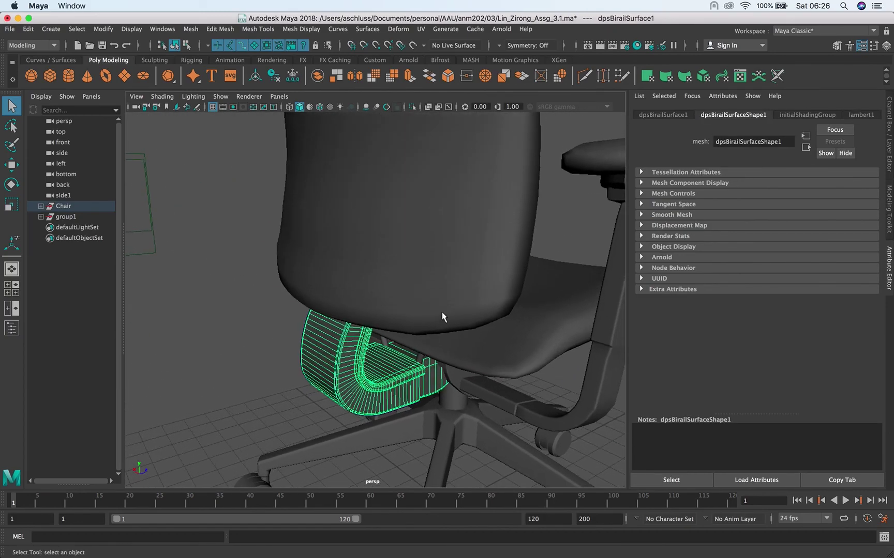
{"action": "left_click_drag", "start_coordinate": [442, 316], "coordinate": [351, 299], "text": "alt"}
{"action": "left_click_drag", "start_coordinate": [552, 321], "coordinate": [508, 309], "text": "alt"}
{"action": "scroll", "coordinate": [486, 331], "scroll_direction": "down", "scroll_amount": 5}
{"action": "left_click_drag", "start_coordinate": [463, 355], "coordinate": [434, 327], "text": "alt"}
{"action": "middle_click_drag", "start_coordinate": [435, 331], "coordinate": [447, 343], "text": "alt"}
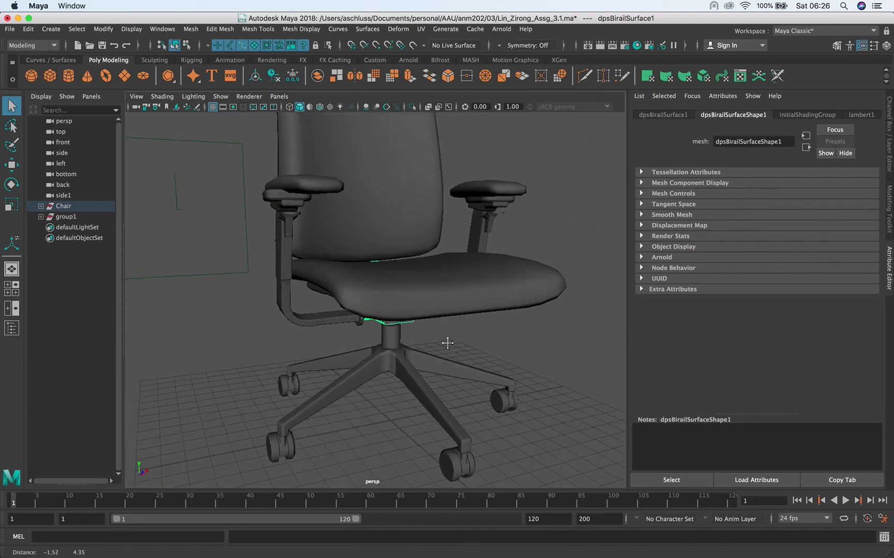
Step: Examine the second chair from the side and from below, and select its leg base
{"action": "left_click_drag", "start_coordinate": [330, 297], "coordinate": [419, 256], "text": "alt"}
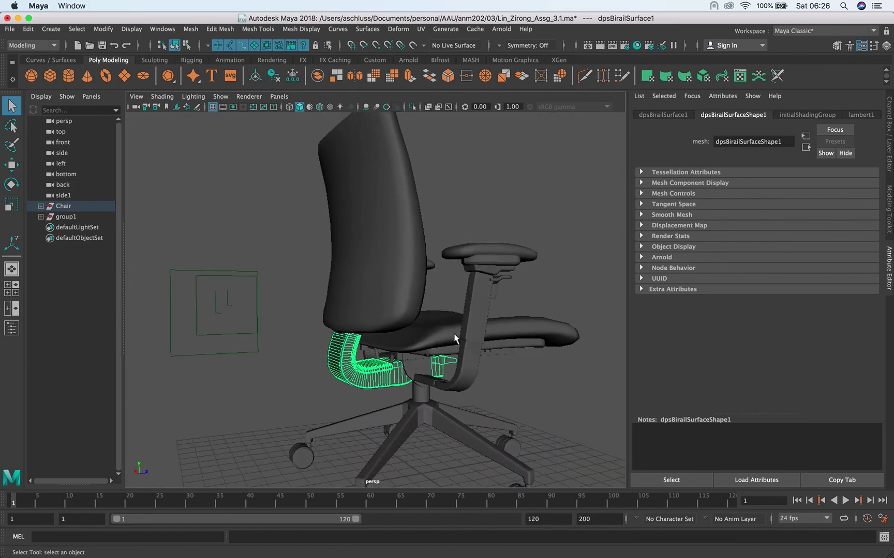
{"action": "left_click_drag", "start_coordinate": [454, 338], "coordinate": [494, 346], "text": "alt"}
{"action": "left_click", "coordinate": [497, 357]}
{"action": "left_click_drag", "start_coordinate": [539, 373], "coordinate": [468, 380], "text": "alt"}
{"action": "left_click", "coordinate": [459, 422]}
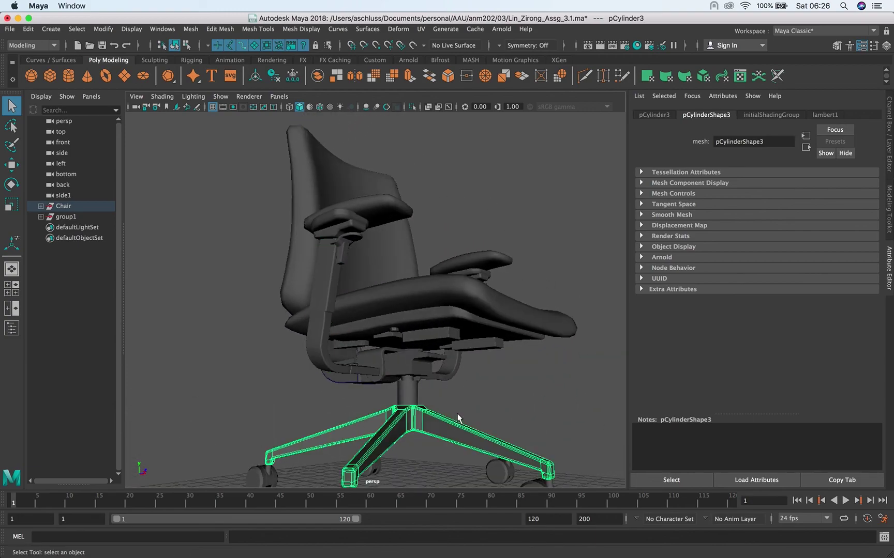
Step: Soften the vertical edge where one chair leg meets the central hub of the leg base
{"action": "left_click_drag", "start_coordinate": [458, 418], "coordinate": [463, 412], "text": "alt"}
{"action": "left_click_drag", "start_coordinate": [414, 310], "coordinate": [403, 342], "text": "alt"}
{"action": "right_click_drag", "start_coordinate": [403, 341], "coordinate": [529, 324], "text": "alt"}
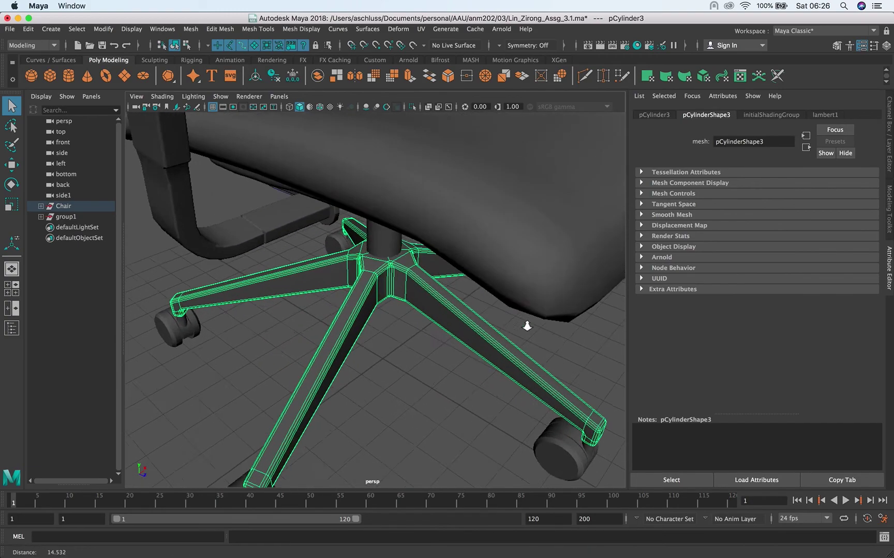
{"action": "scroll", "coordinate": [518, 329], "scroll_direction": "up", "scroll_amount": 5}
{"action": "left_click", "coordinate": [424, 359]}
{"action": "left_click_drag", "start_coordinate": [425, 358], "coordinate": [426, 337], "text": "alt"}
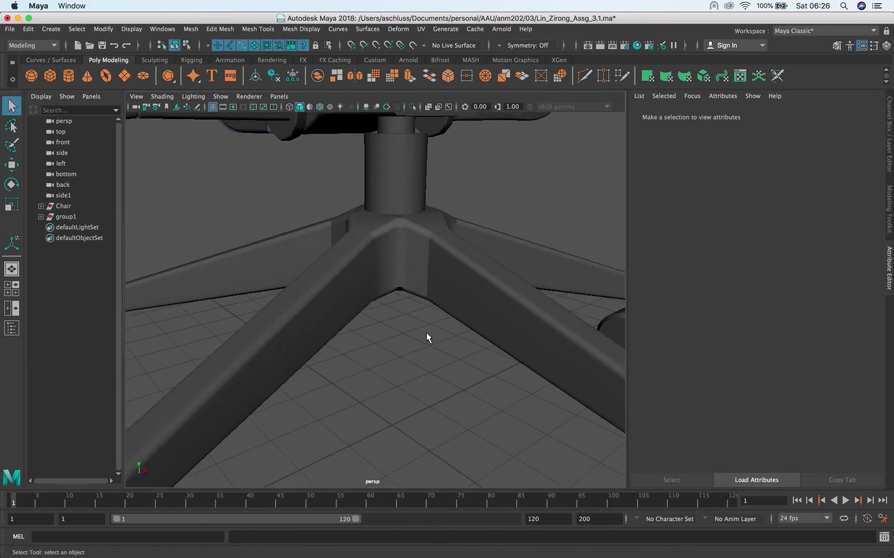
{"action": "right_click_drag", "start_coordinate": [426, 241], "coordinate": [425, 214]}
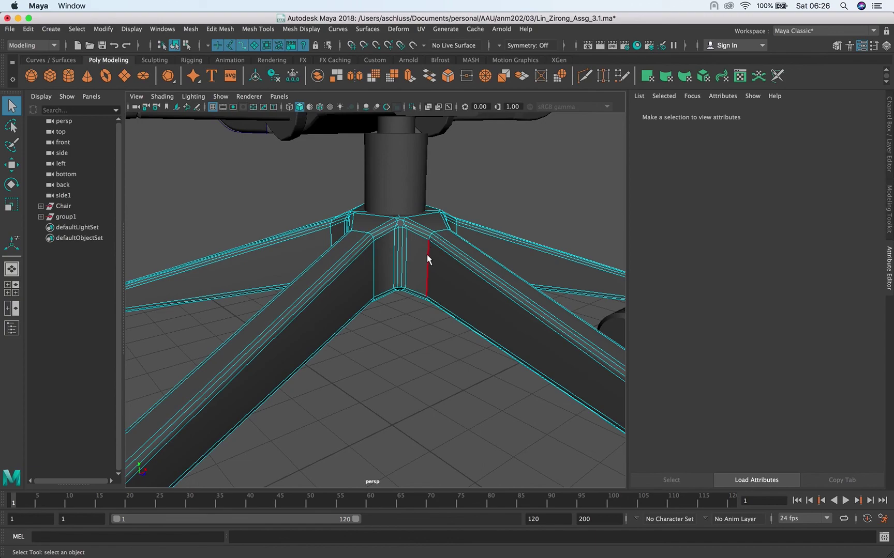
{"action": "left_click", "coordinate": [426, 255]}
{"action": "right_click_drag", "start_coordinate": [428, 280], "coordinate": [483, 289], "text": "shift"}
{"action": "right_click_drag", "start_coordinate": [470, 240], "coordinate": [494, 212]}
{"action": "left_click", "coordinate": [494, 212]}
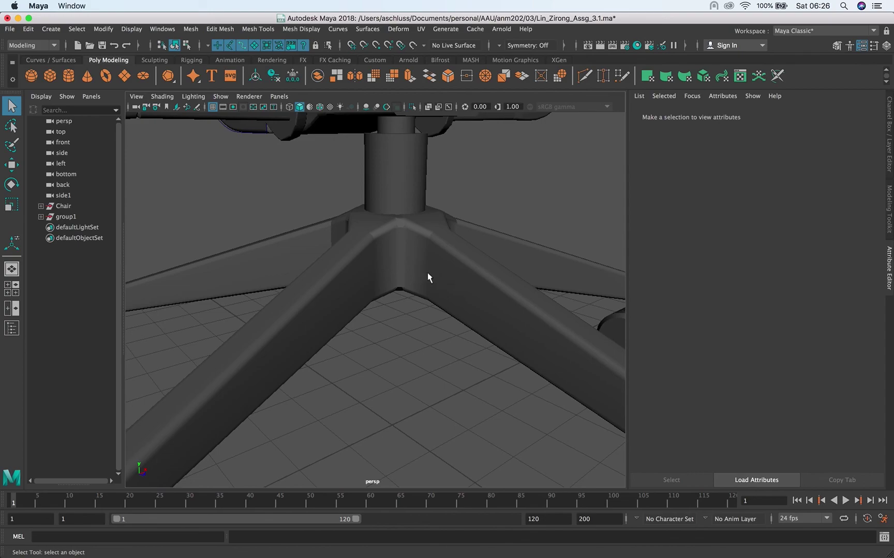
Step: Soften the opposite vertical edge of the same hub corner, where the neighbouring leg begins
{"action": "left_click_drag", "start_coordinate": [432, 310], "coordinate": [319, 305], "text": "alt"}
{"action": "right_click_drag", "start_coordinate": [373, 244], "coordinate": [377, 216]}
{"action": "left_click", "coordinate": [373, 275]}
{"action": "left_click", "coordinate": [396, 284]}
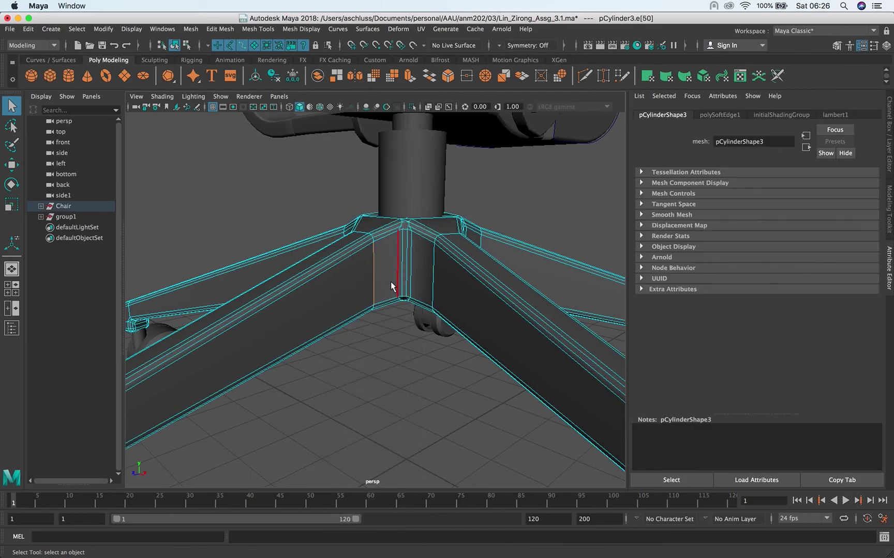
{"action": "right_click", "coordinate": [392, 283]}
{"action": "left_click", "coordinate": [455, 297]}
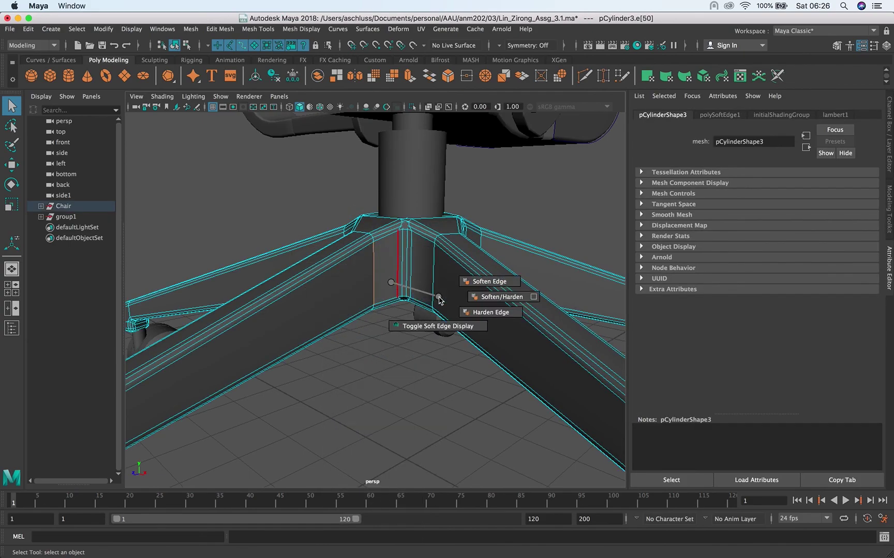
{"action": "left_click", "coordinate": [473, 280]}
{"action": "right_click", "coordinate": [435, 253]}
{"action": "left_click", "coordinate": [489, 226]}
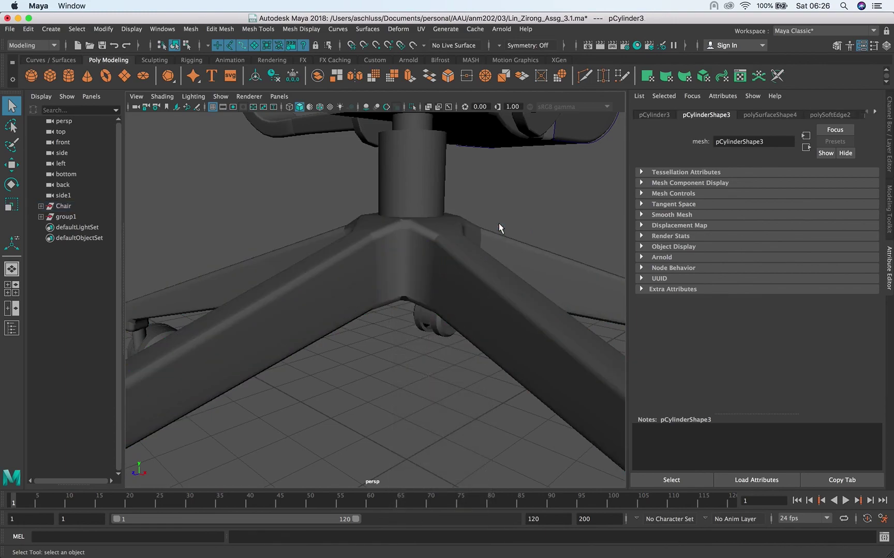
Step: Soften both edge loops around the leg junctions at another corner of the hub
{"action": "left_click_drag", "start_coordinate": [468, 306], "coordinate": [332, 265], "text": "alt"}
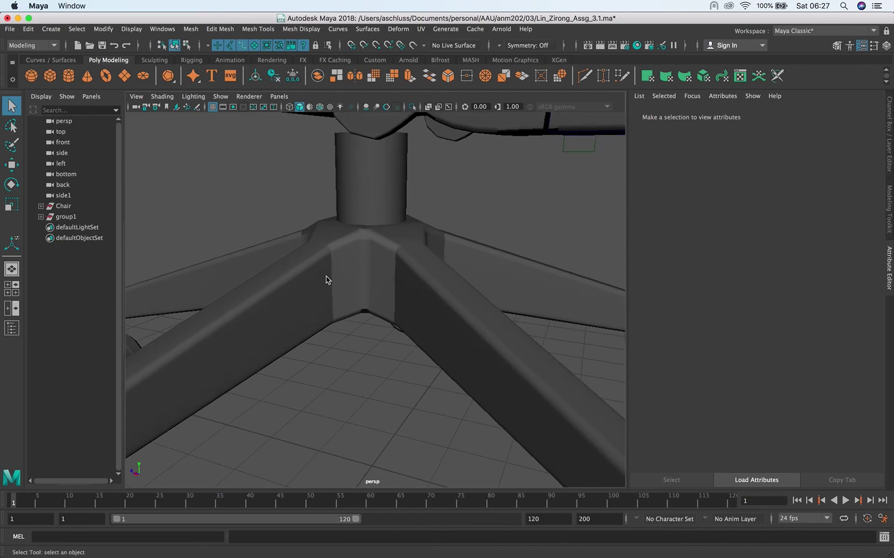
{"action": "right_click_drag", "start_coordinate": [319, 239], "coordinate": [320, 212]}
{"action": "left_click", "coordinate": [332, 268]}
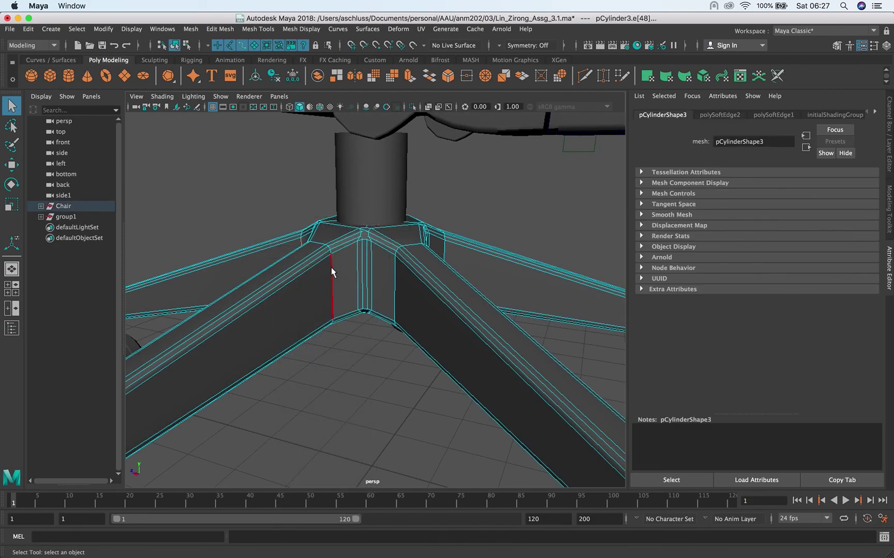
{"action": "double_click", "coordinate": [331, 268]}
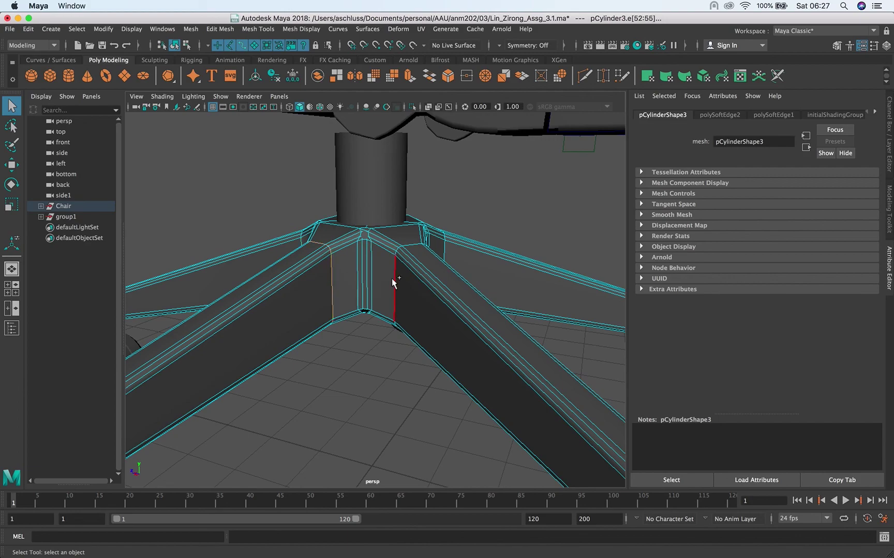
{"action": "right_click", "coordinate": [372, 273], "text": "shift"}
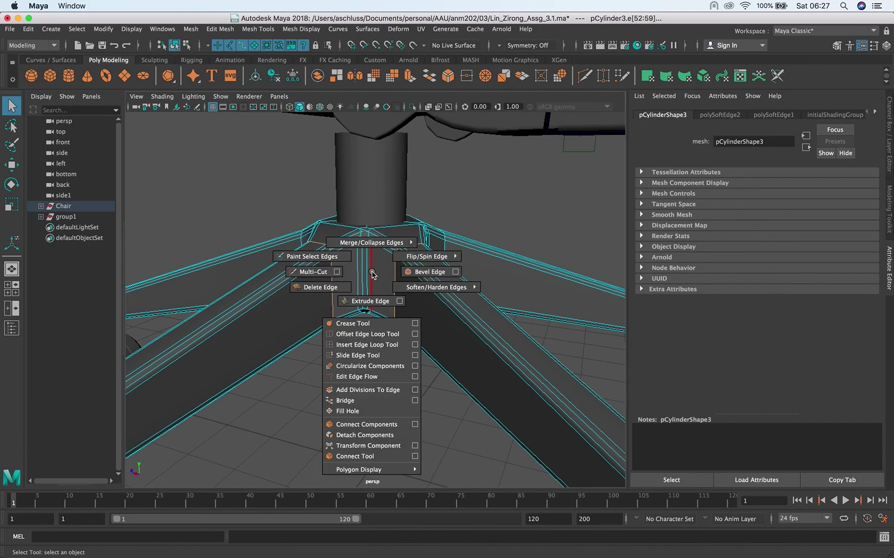
{"action": "mouse_move", "coordinate": [436, 287]}
{"action": "left_click", "coordinate": [449, 269]}
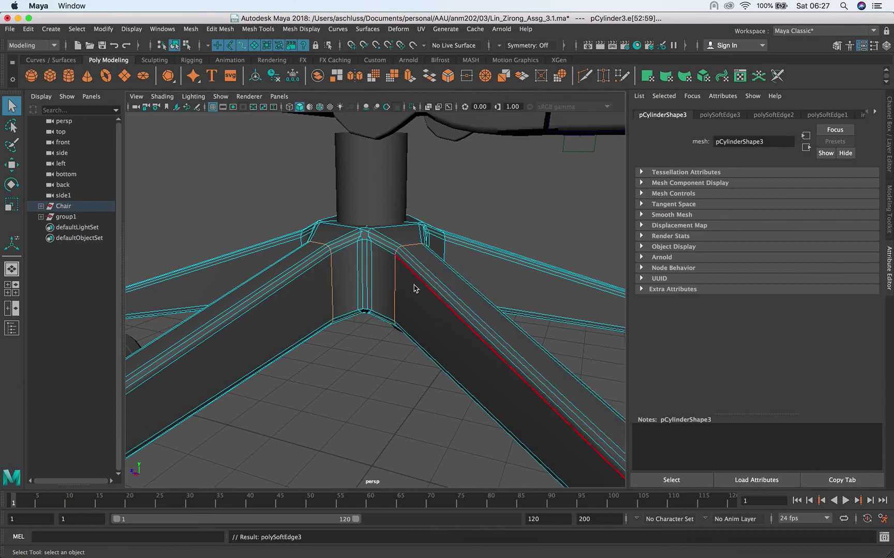
{"action": "right_click_drag", "start_coordinate": [411, 254], "coordinate": [445, 226]}
{"action": "left_click", "coordinate": [509, 228]}
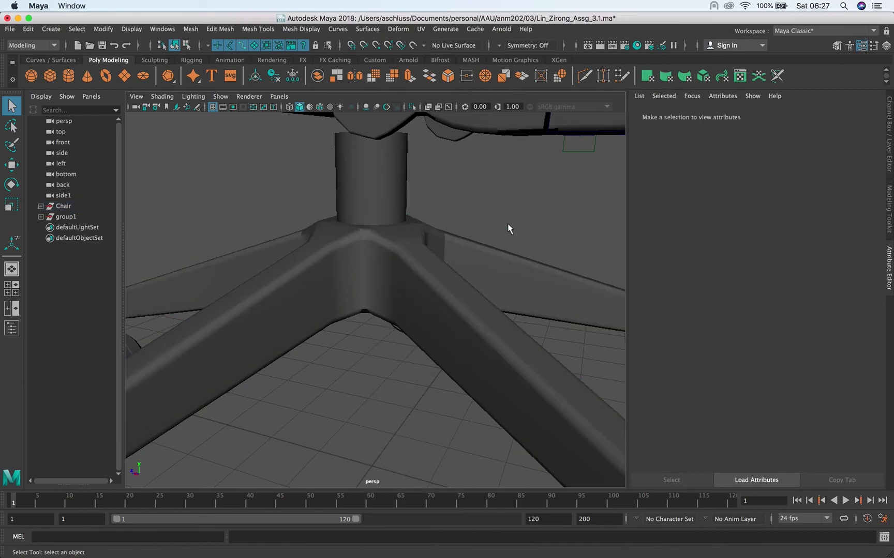
{"action": "left_click_drag", "start_coordinate": [509, 228], "coordinate": [485, 224], "text": "alt"}
{"action": "right_click_drag", "start_coordinate": [484, 223], "coordinate": [316, 245], "text": "alt"}
{"action": "left_click_drag", "start_coordinate": [355, 253], "coordinate": [265, 285], "text": "alt"}
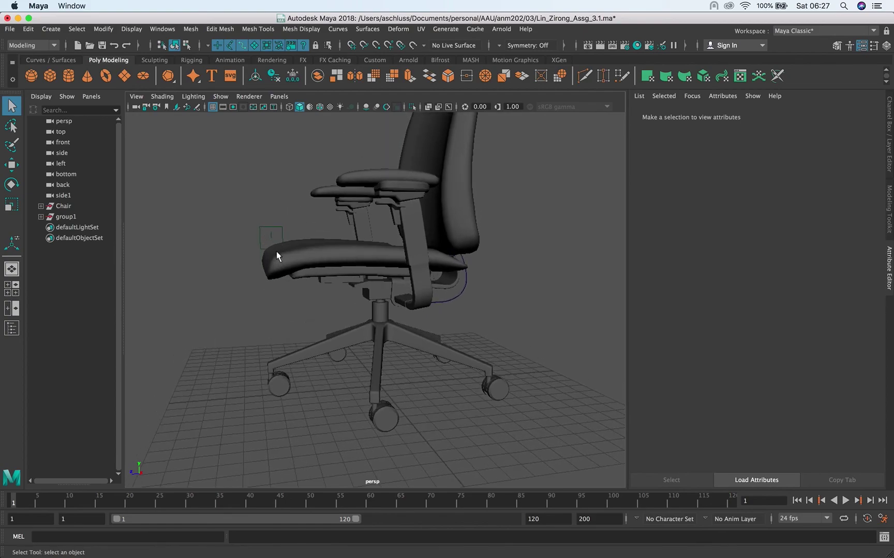
Step: Switch to the third chair's scene and examine the seat back's mesh density and construction history
{"action": "key", "text": "super+Tab"}
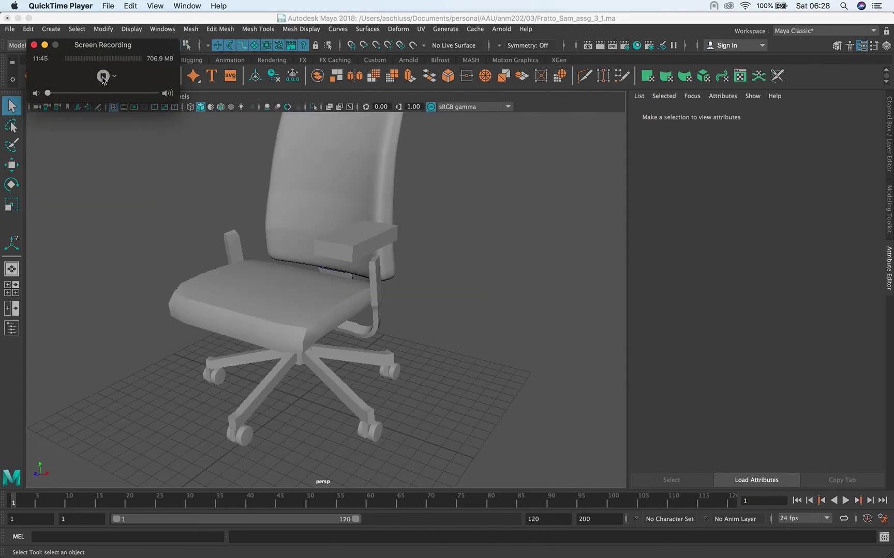
{"action": "left_click_drag", "start_coordinate": [231, 189], "coordinate": [258, 187], "text": "alt"}
{"action": "left_click", "coordinate": [311, 170]}
{"action": "left_click_drag", "start_coordinate": [310, 170], "coordinate": [276, 212], "text": "alt"}
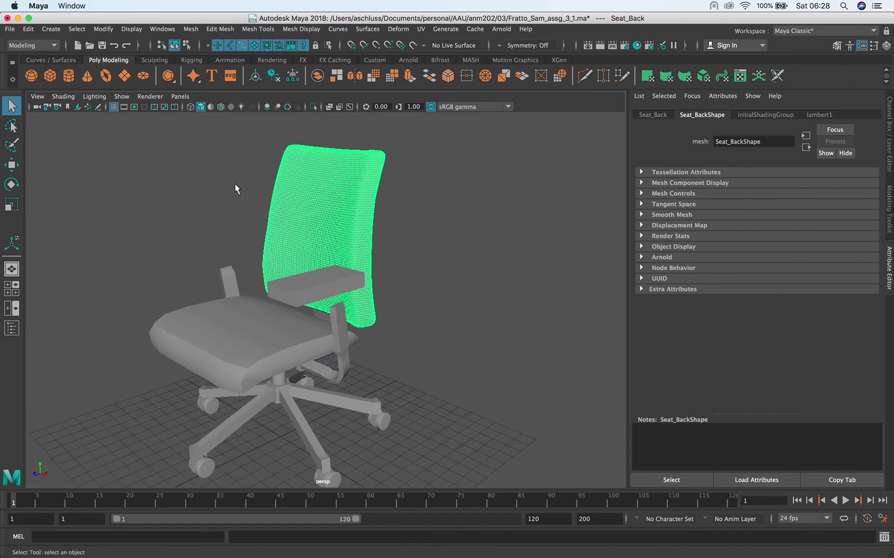
{"action": "right_click_drag", "start_coordinate": [237, 187], "coordinate": [427, 186], "text": "alt"}
{"action": "left_click_drag", "start_coordinate": [427, 186], "coordinate": [345, 231], "text": "alt"}
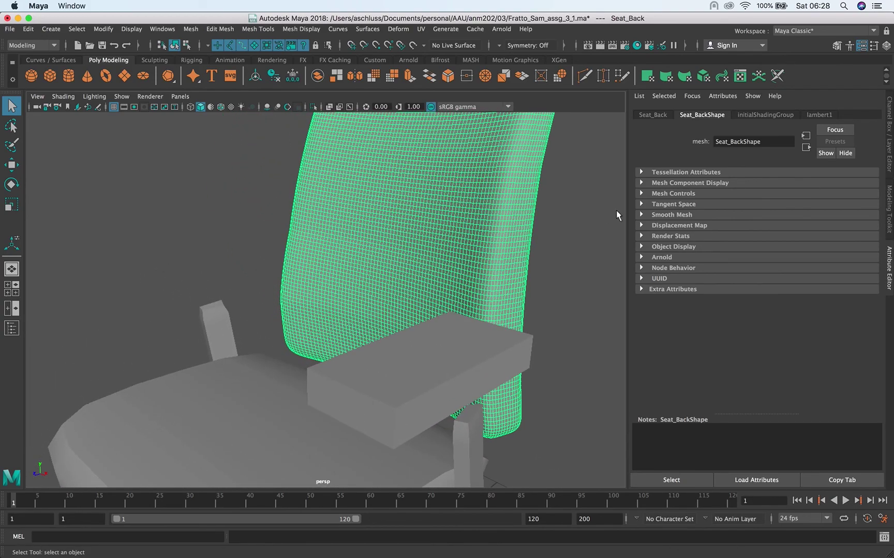
{"action": "left_click", "coordinate": [889, 172]}
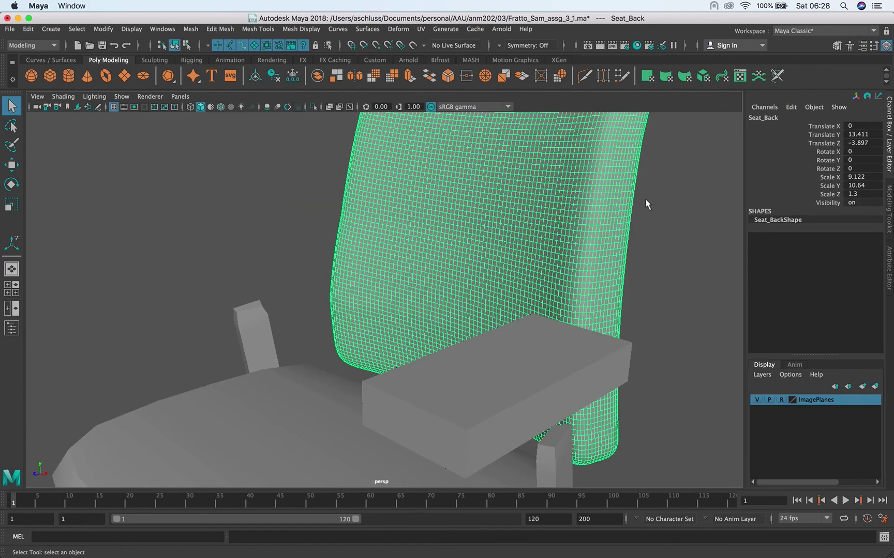
{"action": "left_click", "coordinate": [632, 234]}
{"action": "scroll", "coordinate": [641, 245], "scroll_direction": "down", "scroll_amount": 2}
{"action": "scroll", "coordinate": [640, 245], "scroll_direction": "up", "scroll_amount": 3}
{"action": "scroll", "coordinate": [639, 275], "scroll_direction": "down", "scroll_amount": 3}
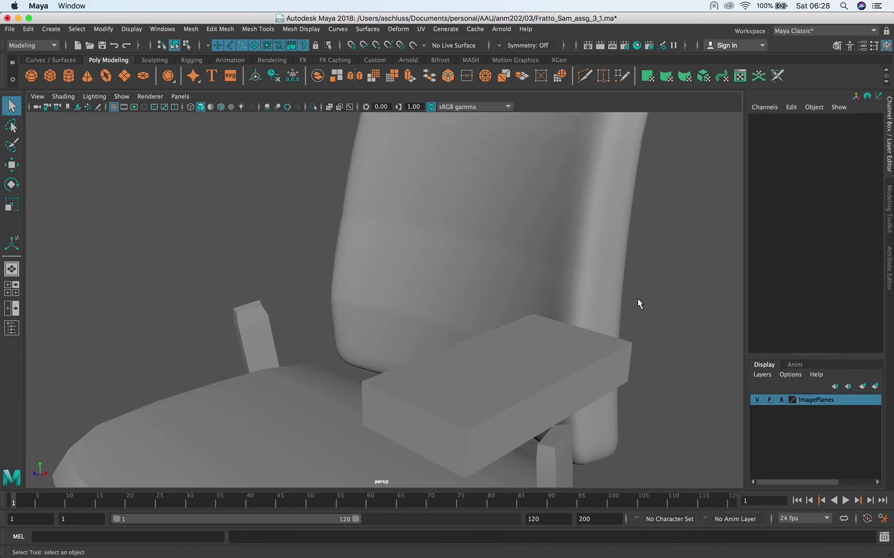
Step: Select the seat cushion and the panel beneath it to inspect their topology and construction history
{"action": "middle_click_drag", "start_coordinate": [638, 303], "coordinate": [635, 123], "text": "alt"}
{"action": "left_click", "coordinate": [474, 305]}
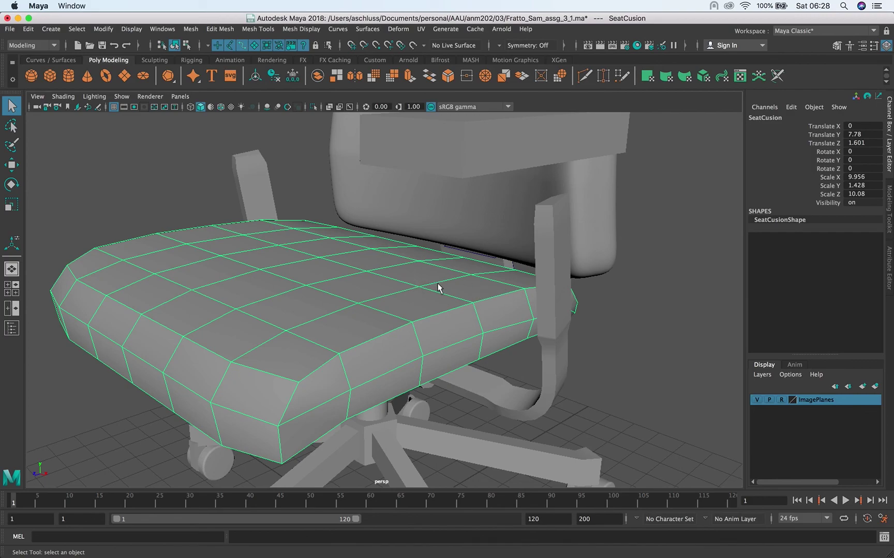
{"action": "left_click_drag", "start_coordinate": [423, 283], "coordinate": [409, 258], "text": "alt"}
{"action": "left_click", "coordinate": [409, 258]}
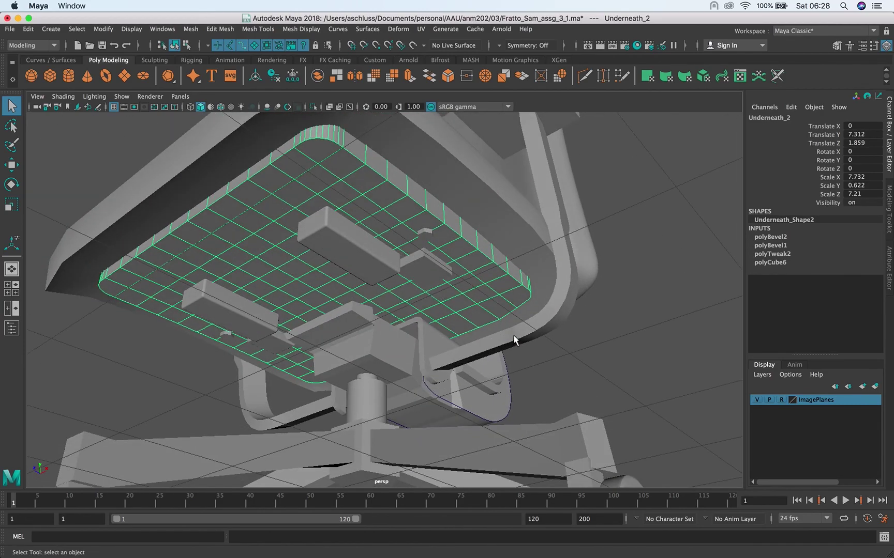
{"action": "left_click", "coordinate": [513, 340]}
{"action": "left_click_drag", "start_coordinate": [514, 340], "coordinate": [384, 246], "text": "alt"}
Step: Select the wheel legs, inspect the hub topology and pick Local Translate Z of polyExtrudeFace1 for adjustment
{"action": "left_click", "coordinate": [381, 334]}
{"action": "mouse_move", "coordinate": [381, 334]}
{"action": "left_mouse_down", "text": "alt"}
{"action": "mouse_move", "coordinate": [435, 351]}
{"action": "mouse_move", "coordinate": [481, 352]}
{"action": "mouse_move", "coordinate": [484, 343]}
{"action": "mouse_move", "coordinate": [385, 334]}
{"action": "mouse_move", "coordinate": [378, 324]}
{"action": "left_mouse_up", "text": "alt"}
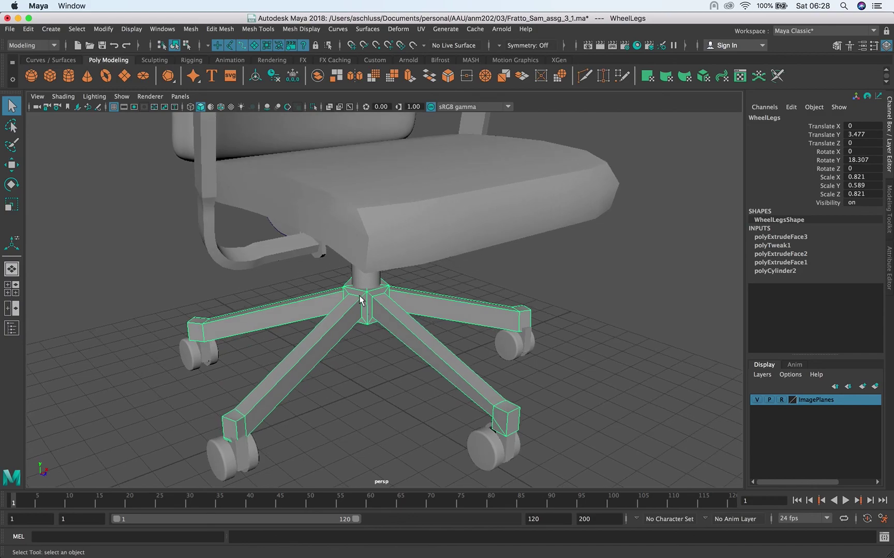
{"action": "right_click_drag", "start_coordinate": [299, 313], "coordinate": [574, 314], "text": "alt"}
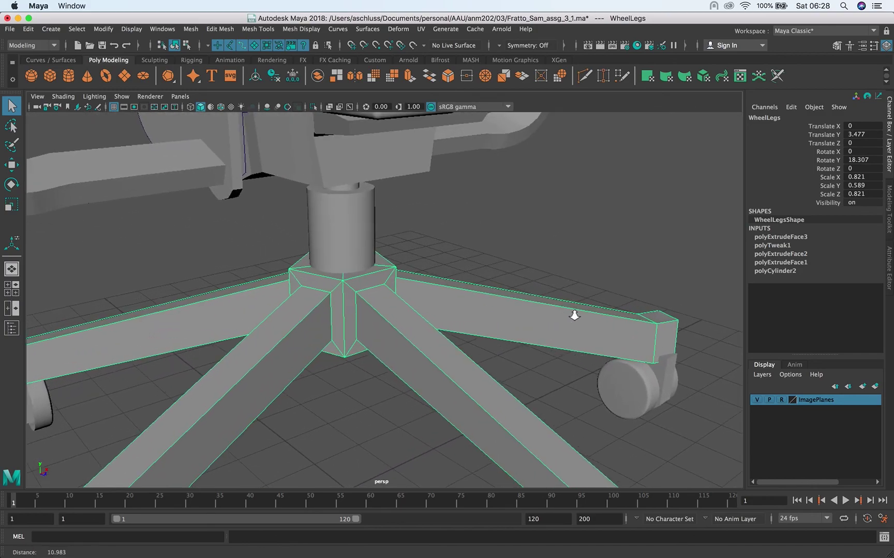
{"action": "mouse_move", "coordinate": [359, 306]}
{"action": "right_mouse_down", "text": "alt"}
{"action": "mouse_move", "coordinate": [436, 316]}
{"action": "mouse_move", "coordinate": [363, 292]}
{"action": "right_mouse_up", "text": "alt"}
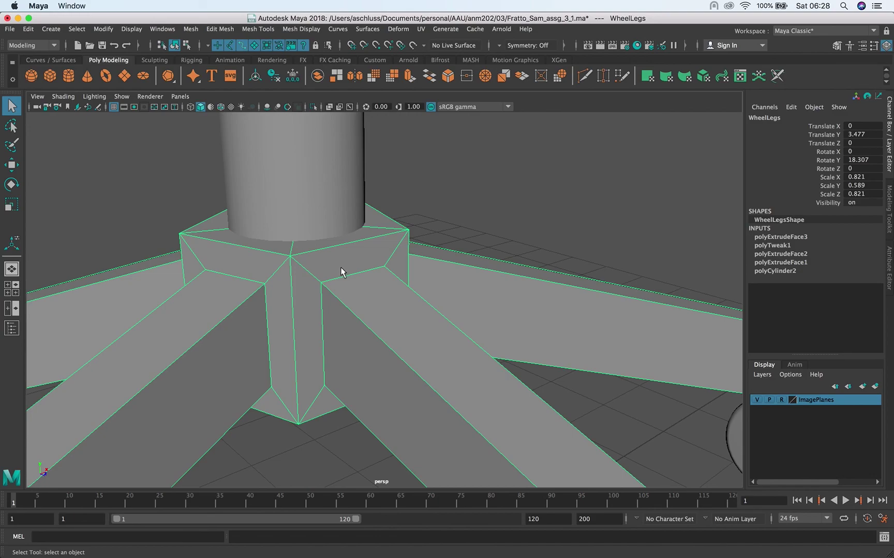
{"action": "left_click", "coordinate": [783, 261]}
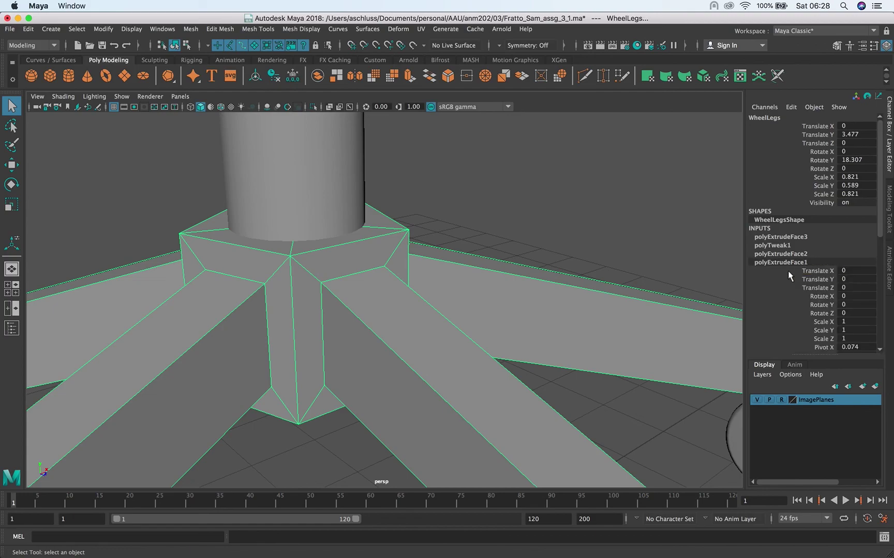
{"action": "scroll", "coordinate": [786, 312], "scroll_direction": "down", "scroll_amount": 5}
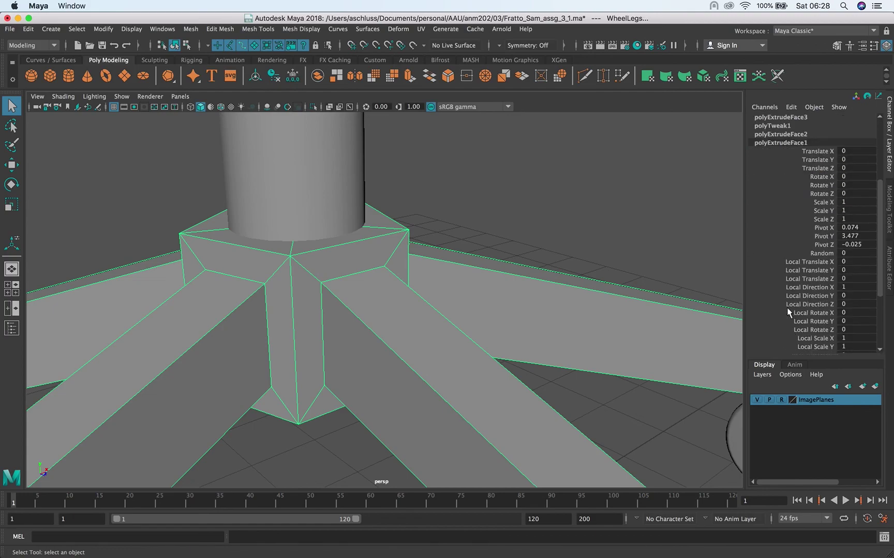
{"action": "left_click", "coordinate": [797, 280]}
{"action": "mouse_move", "coordinate": [653, 230]}
{"action": "middle_mouse_down"}
{"action": "mouse_move", "coordinate": [661, 231]}
{"action": "mouse_move", "coordinate": [652, 237]}
{"action": "middle_mouse_up"}
{"action": "key", "text": "super+z"}
{"action": "left_click_drag", "start_coordinate": [653, 237], "coordinate": [528, 288], "text": "alt"}
{"action": "key", "text": "ctrl+z"}
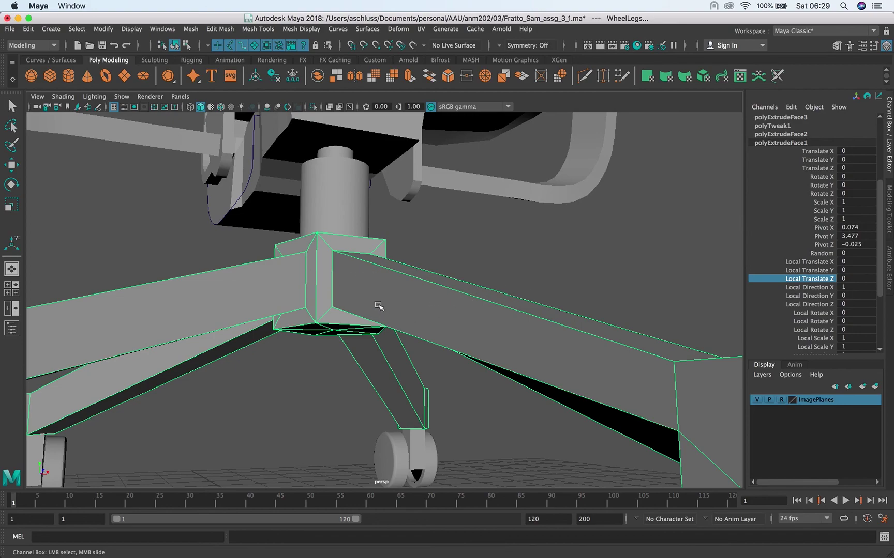
Step: Set Local Translate Z of the wheel legs' polyExtrudeFace1 to 0.7
{"action": "left_click_drag", "start_coordinate": [378, 306], "coordinate": [388, 309], "text": "alt"}
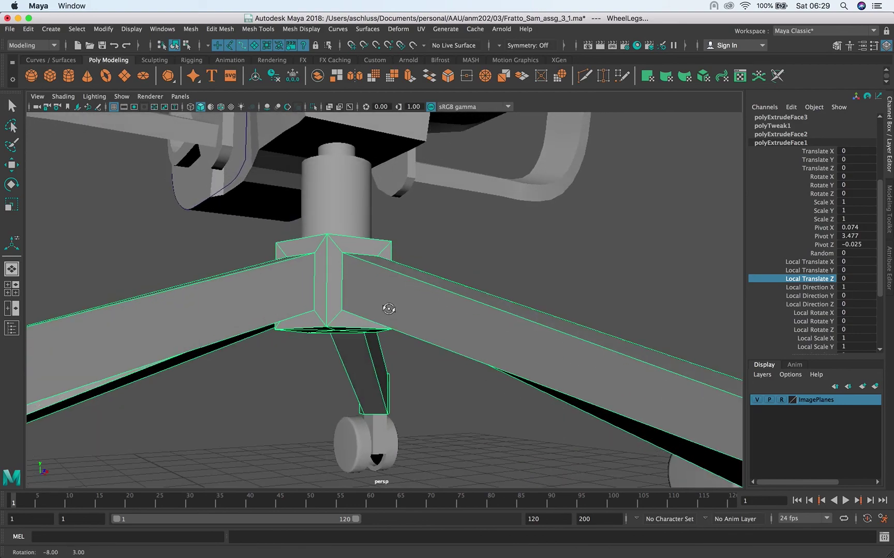
{"action": "middle_click_drag", "start_coordinate": [599, 269], "coordinate": [602, 267]}
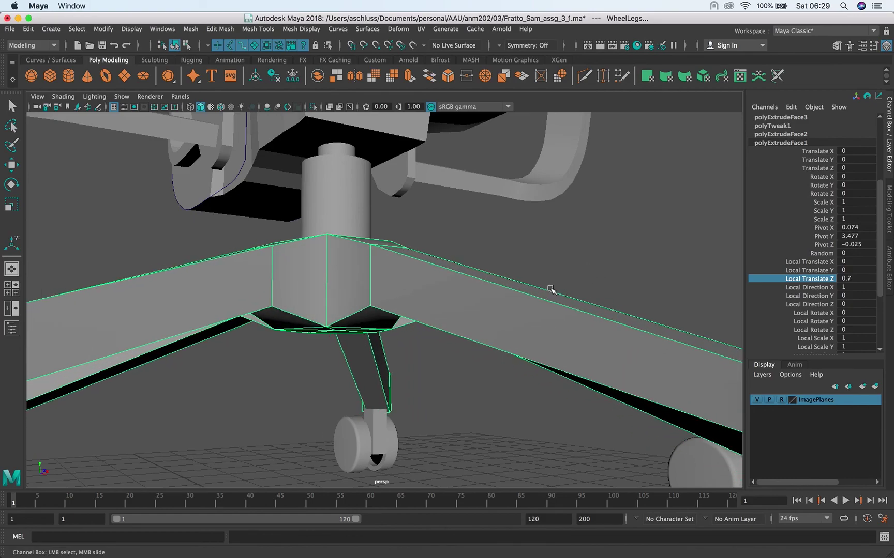
Step: Select the five triangular faces on the underside of the leg hub and raise them level with the legs' lower edges
{"action": "left_click_drag", "start_coordinate": [551, 290], "coordinate": [595, 261], "text": "alt"}
{"action": "right_click_drag", "start_coordinate": [359, 248], "coordinate": [357, 275]}
{"action": "left_click", "coordinate": [354, 269]}
{"action": "left_click", "coordinate": [333, 283], "text": "shift"}
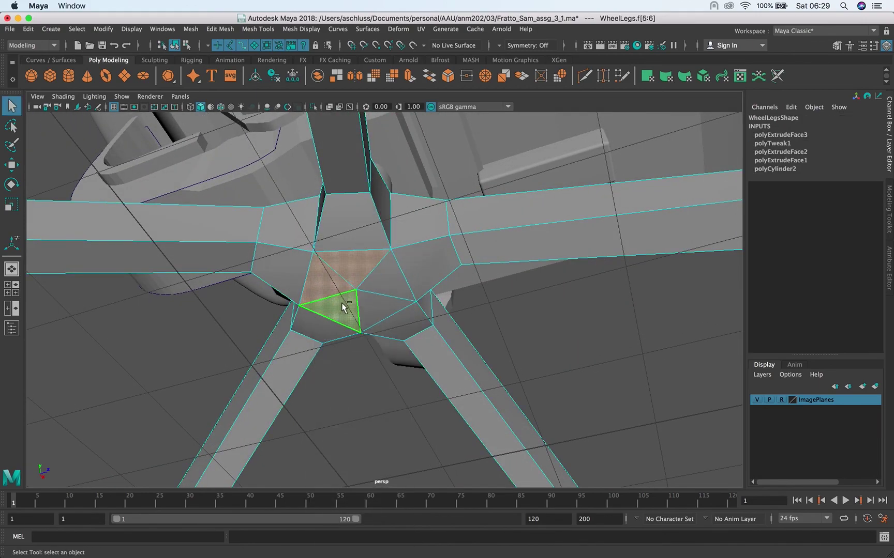
{"action": "left_click", "coordinate": [370, 298], "text": "shift"}
{"action": "left_click", "coordinate": [401, 309], "text": "shift"}
{"action": "left_click_drag", "start_coordinate": [401, 309], "coordinate": [369, 329], "text": "alt"}
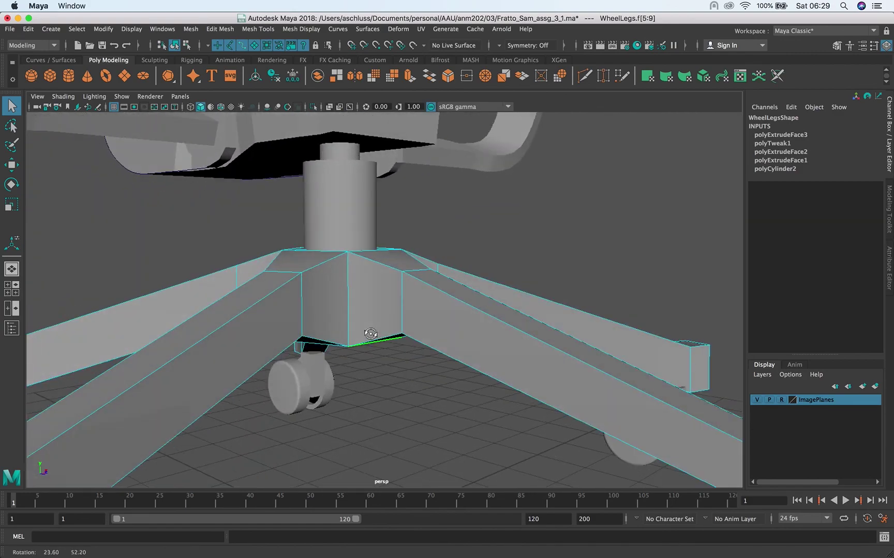
{"action": "key", "text": "w"}
{"action": "left_click_drag", "start_coordinate": [344, 285], "coordinate": [342, 274]}
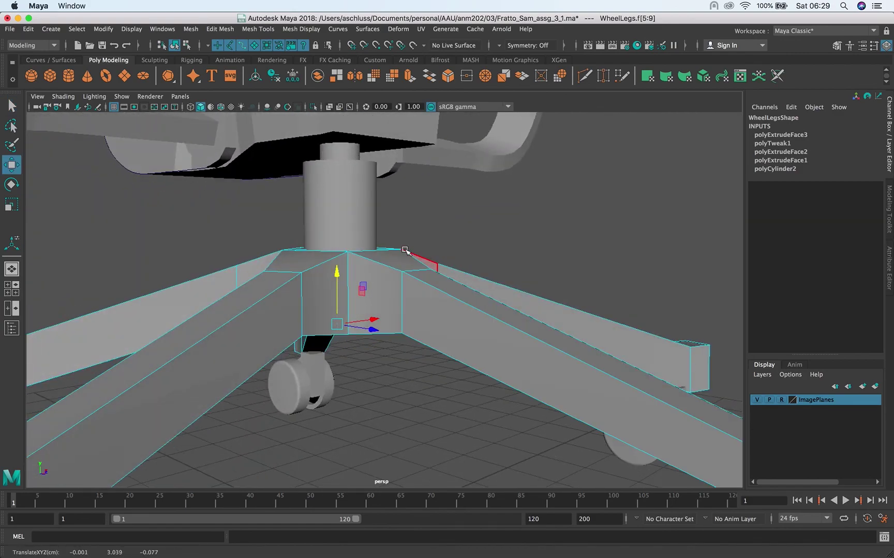
{"action": "left_click_drag", "start_coordinate": [405, 250], "coordinate": [482, 266], "text": "alt"}
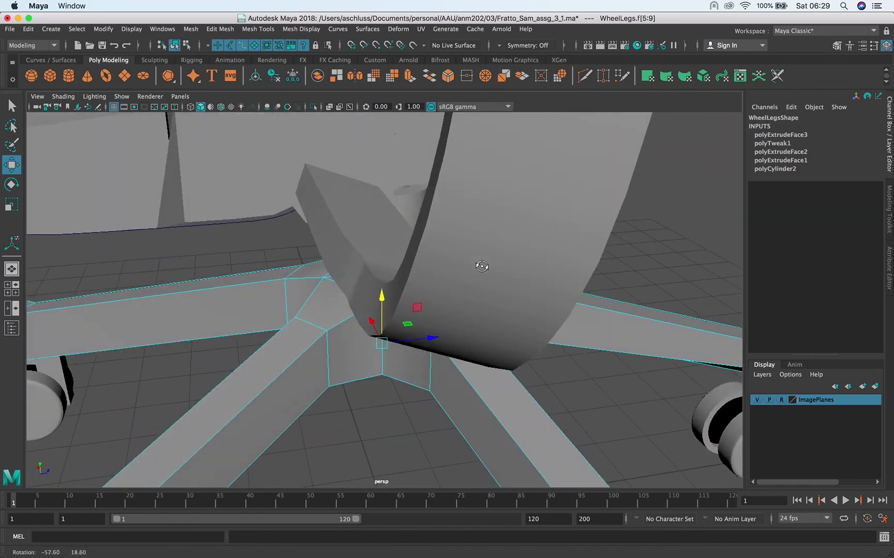
Step: Examine the whole chair with the adjusted leg base and select the left armrest to inspect its shape
{"action": "right_click_drag", "start_coordinate": [482, 267], "coordinate": [125, 282], "text": "alt"}
{"action": "left_click_drag", "start_coordinate": [125, 281], "coordinate": [439, 274], "text": "alt"}
{"action": "left_click", "coordinate": [302, 255]}
{"action": "left_click", "coordinate": [453, 248]}
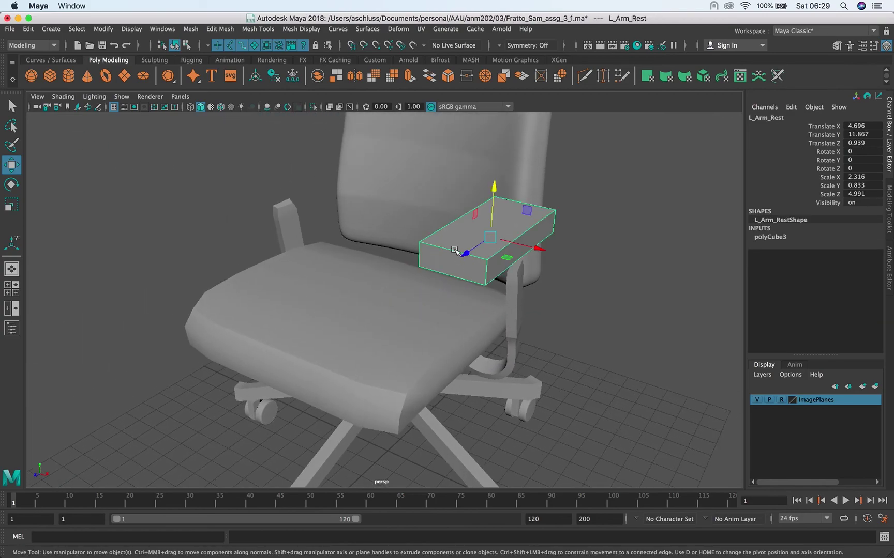
{"action": "left_click_drag", "start_coordinate": [564, 289], "coordinate": [525, 261], "text": "alt"}
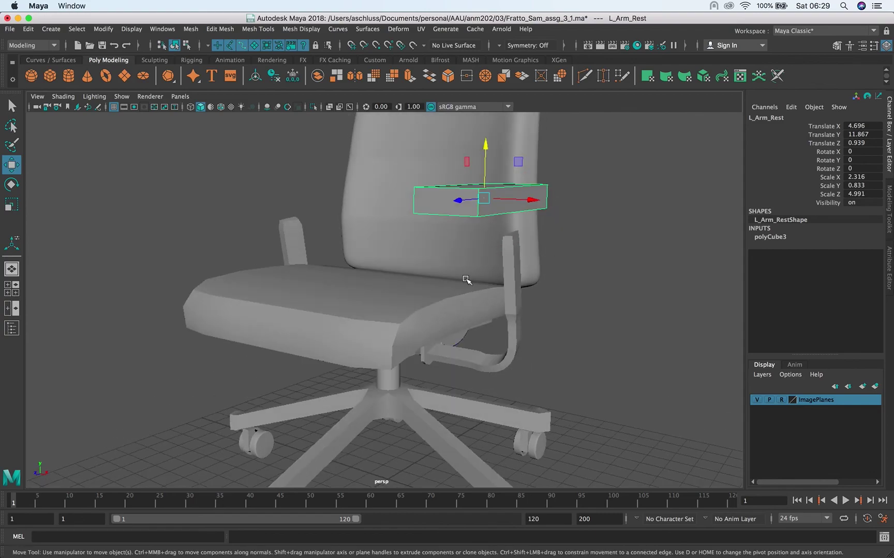
Step: Switch to Chrome, show the Assignment 3.1 description and highlight the naming convention Lastname_Firstname_assg_3.1.ma under Submission Directions
{"action": "left_click_drag", "start_coordinate": [467, 280], "coordinate": [420, 334], "text": "alt"}
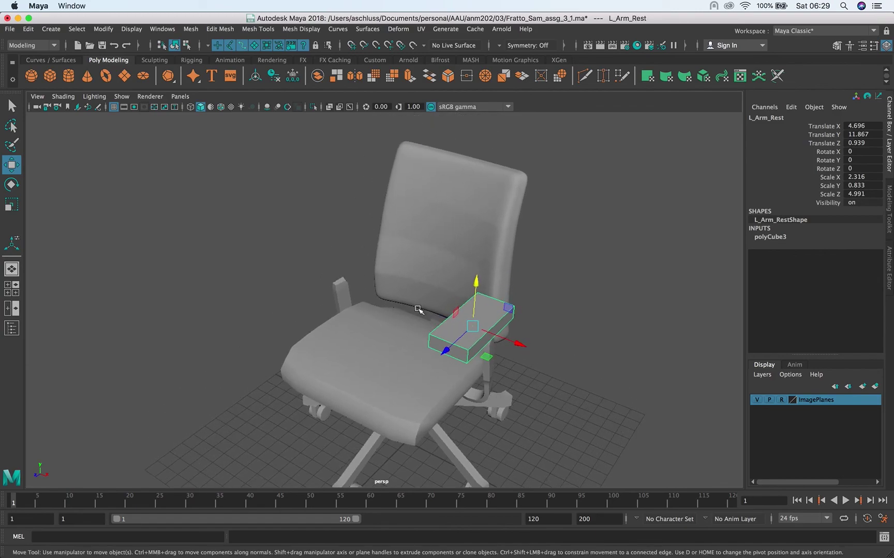
{"action": "key", "text": "super+Tab"}
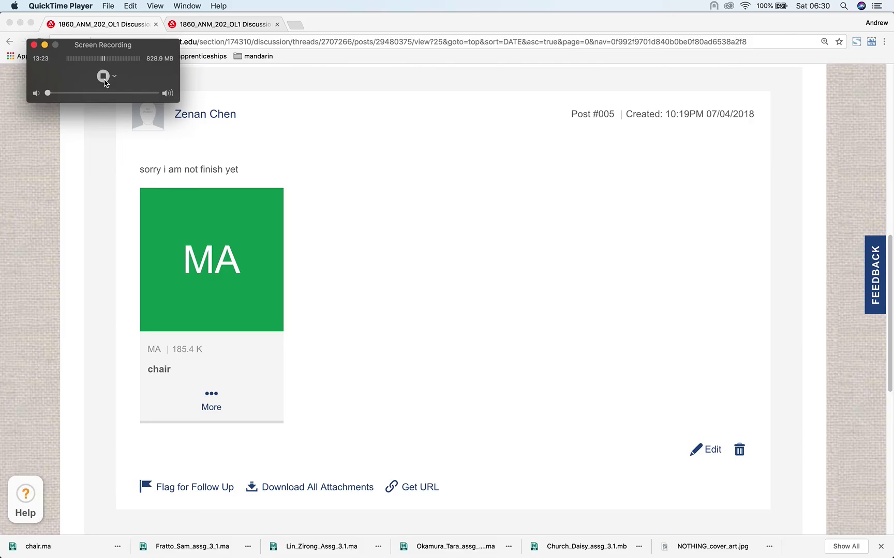
{"action": "scroll", "coordinate": [363, 175], "scroll_direction": "up", "scroll_amount": 5}
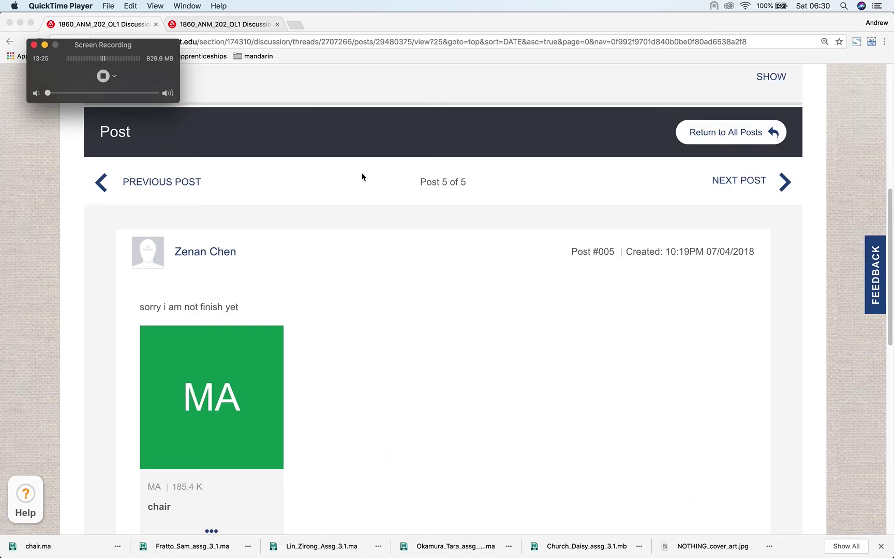
{"action": "scroll", "coordinate": [363, 178], "scroll_direction": "up", "scroll_amount": 2}
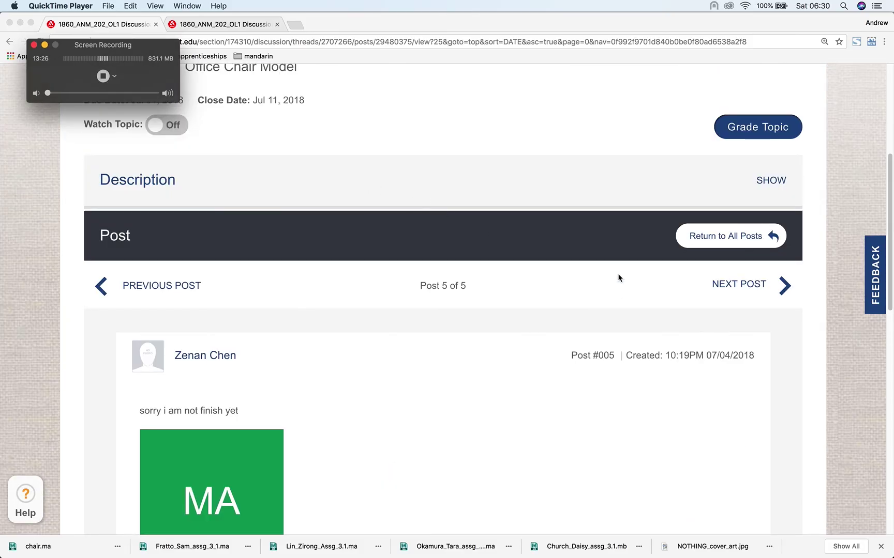
{"action": "left_click", "coordinate": [770, 181]}
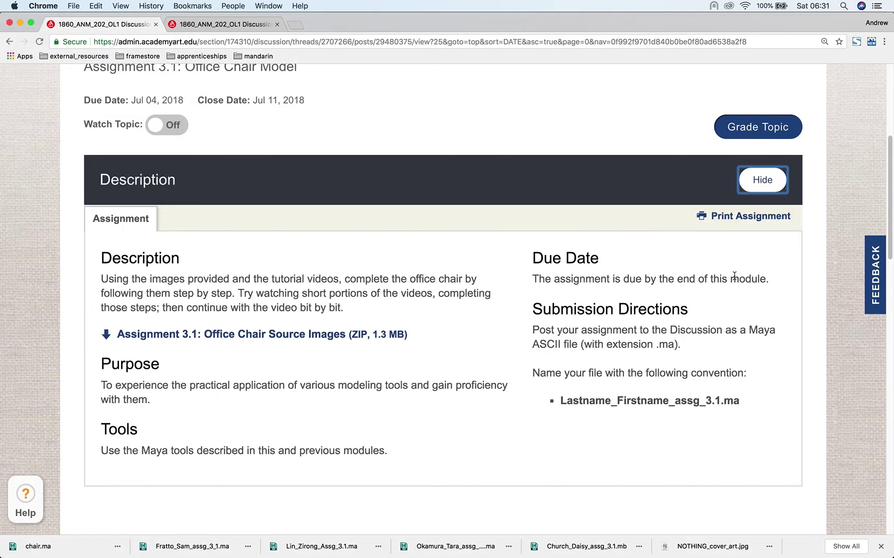
{"action": "scroll", "coordinate": [642, 339], "scroll_direction": "up", "scroll_amount": 2}
{"action": "scroll", "coordinate": [636, 351], "scroll_direction": "down", "scroll_amount": 5}
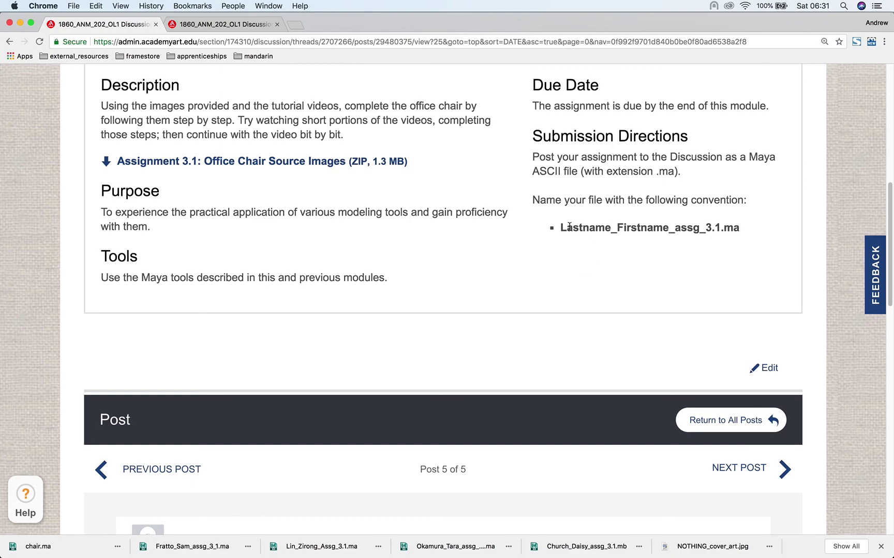
{"action": "left_click_drag", "start_coordinate": [556, 227], "coordinate": [726, 235]}
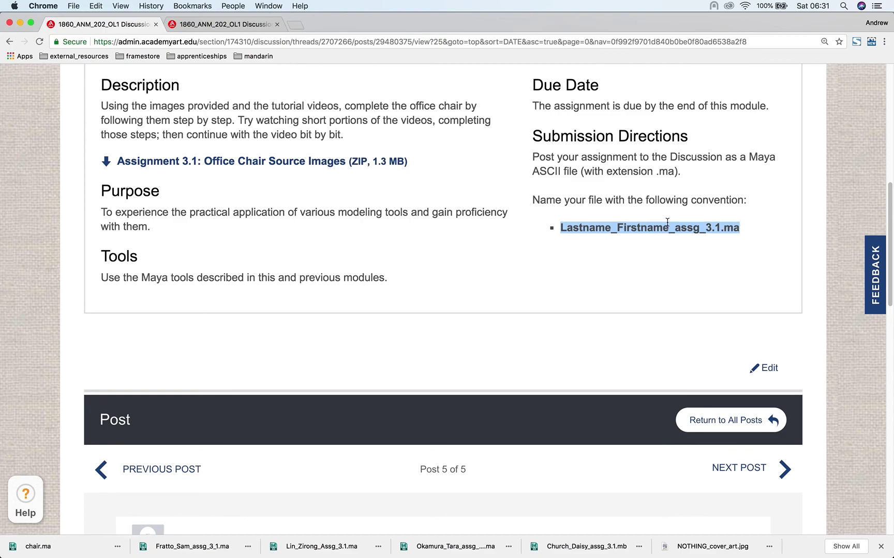
{"action": "scroll", "coordinate": [667, 222], "scroll_direction": "up", "scroll_amount": 2}
{"action": "scroll", "coordinate": [640, 223], "scroll_direction": "down", "scroll_amount": 10}
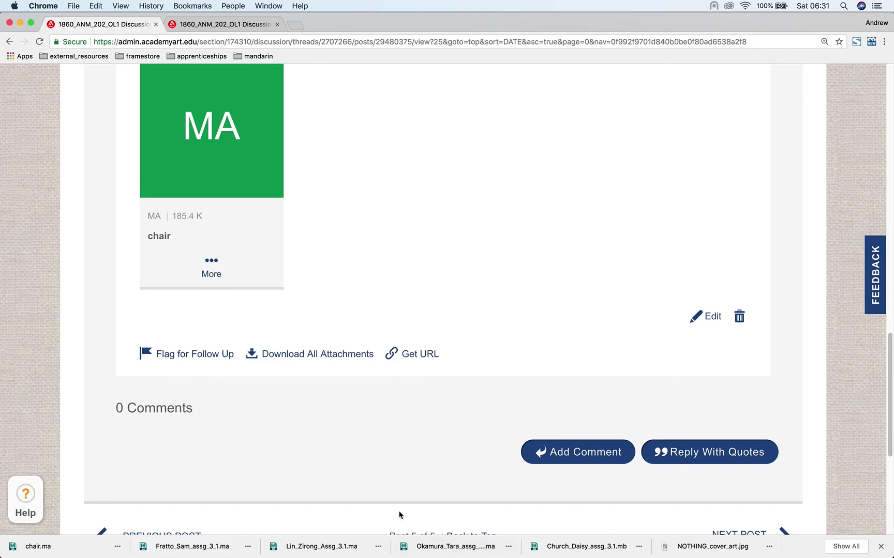
Step: Switch to Maya with chair.ma and set the display layers layer5, back and layer1 to the normal, selectable display type
{"action": "mouse_move", "coordinate": [374, 551]}
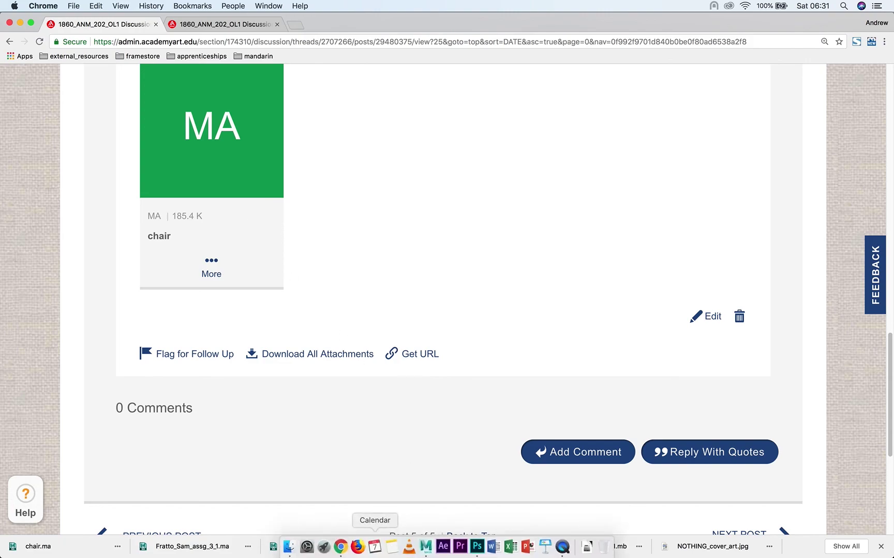
{"action": "left_click", "coordinate": [426, 549]}
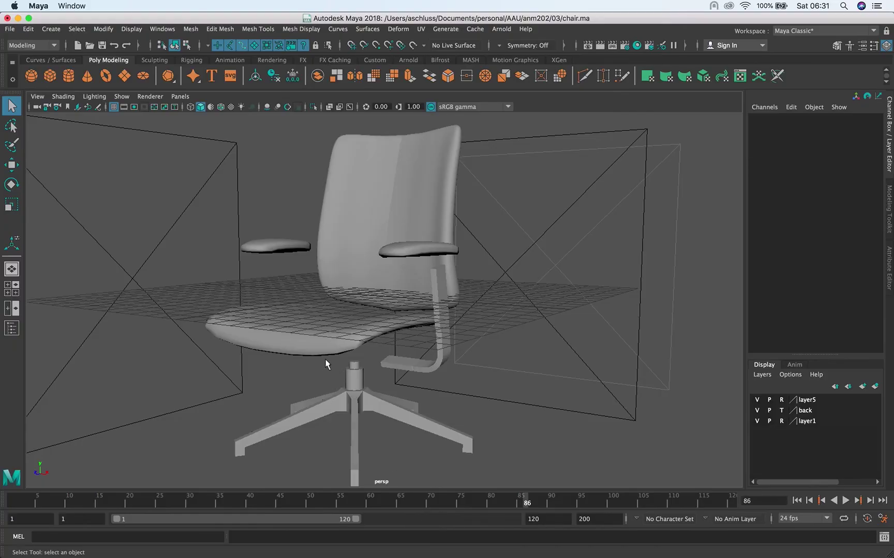
{"action": "left_click_drag", "start_coordinate": [326, 364], "coordinate": [343, 340], "text": "alt"}
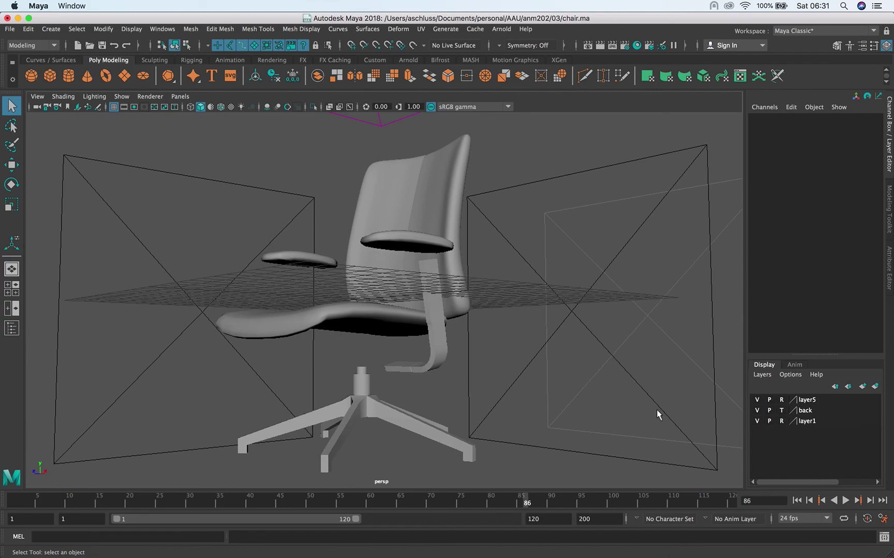
{"action": "left_click", "coordinate": [781, 400]}
{"action": "left_click", "coordinate": [782, 411]}
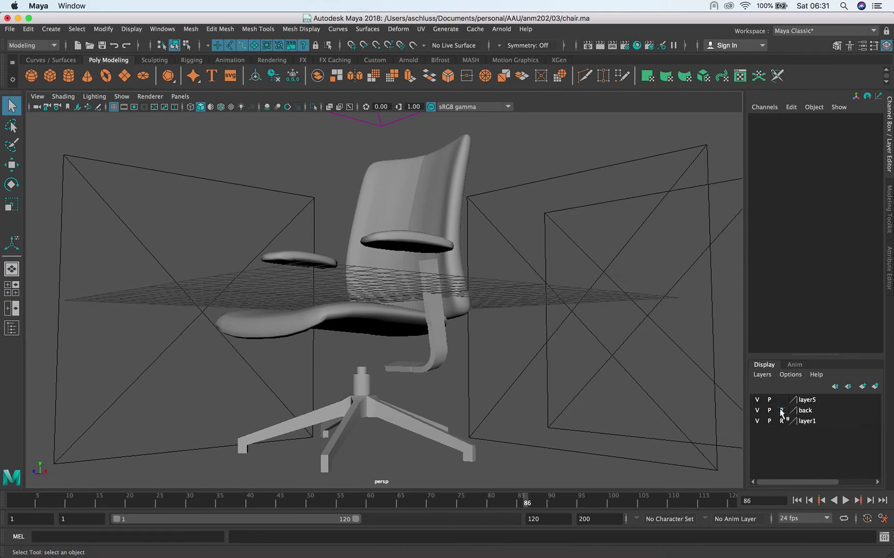
{"action": "left_click", "coordinate": [781, 411]}
{"action": "left_click", "coordinate": [781, 420]}
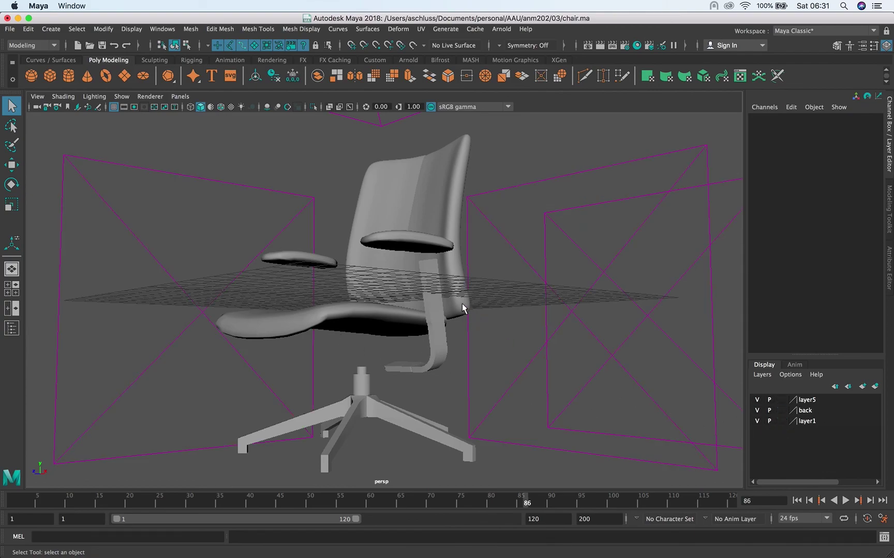
Step: Inspect the seat and the armrest from the side and the front, selecting each to check its wireframe
{"action": "left_click_drag", "start_coordinate": [462, 306], "coordinate": [375, 333], "text": "alt"}
{"action": "left_click", "coordinate": [389, 323]}
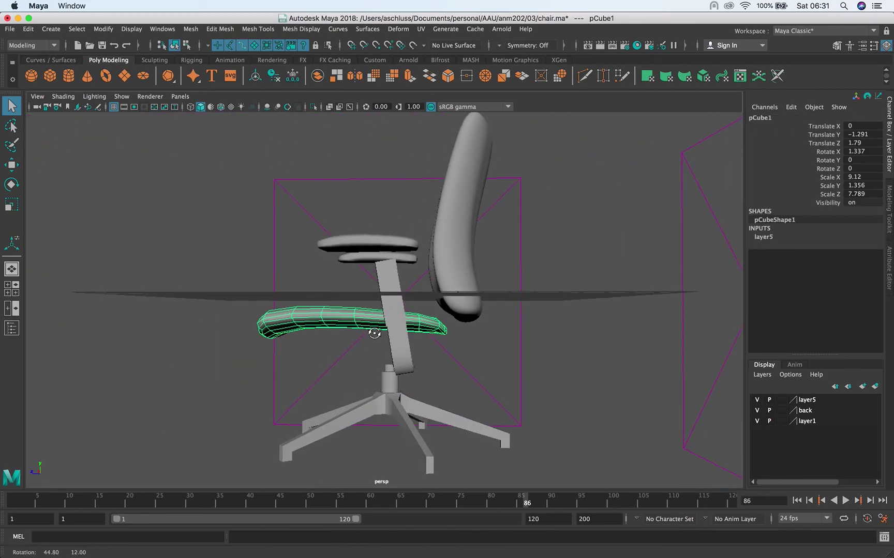
{"action": "left_click", "coordinate": [425, 256]}
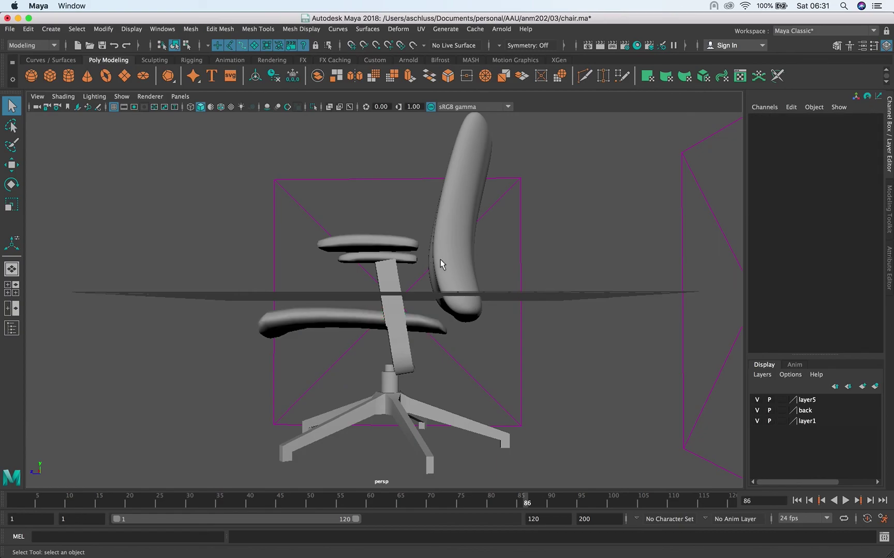
{"action": "left_click", "coordinate": [441, 229]}
{"action": "left_click_drag", "start_coordinate": [440, 230], "coordinate": [411, 264], "text": "alt"}
{"action": "left_click", "coordinate": [405, 256]}
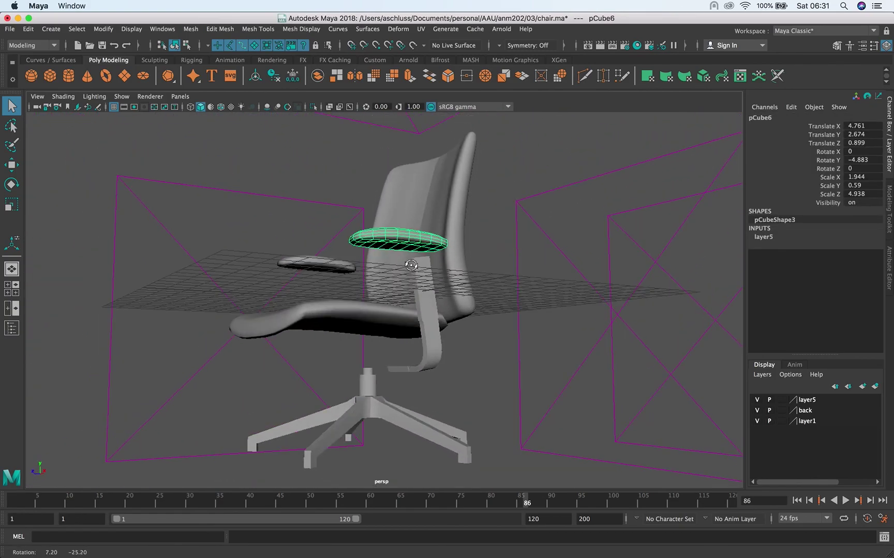
Step: Examine the central post cylinder, both mirrored backrest halves and the seat half by selecting them one after another
{"action": "left_click_drag", "start_coordinate": [436, 345], "coordinate": [353, 365], "text": "alt"}
{"action": "left_click", "coordinate": [408, 357]}
{"action": "left_click", "coordinate": [370, 383]}
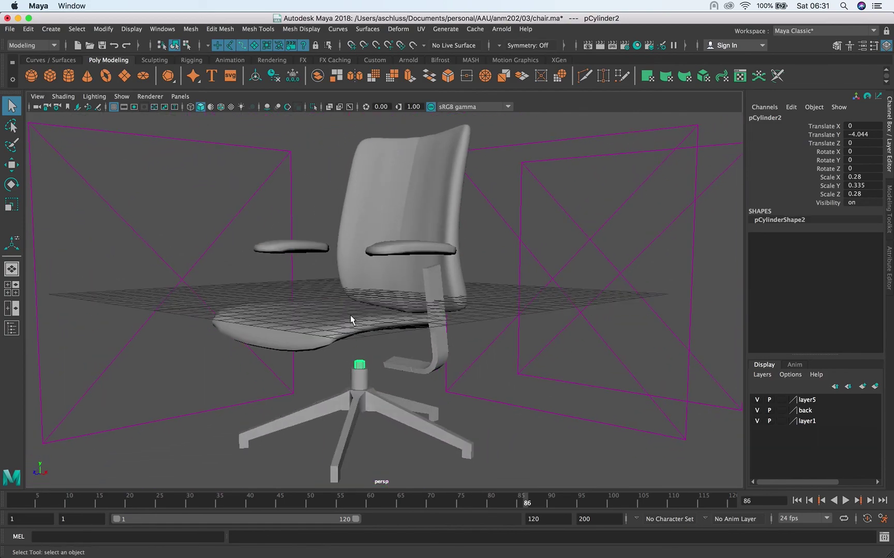
{"action": "left_click", "coordinate": [368, 234]}
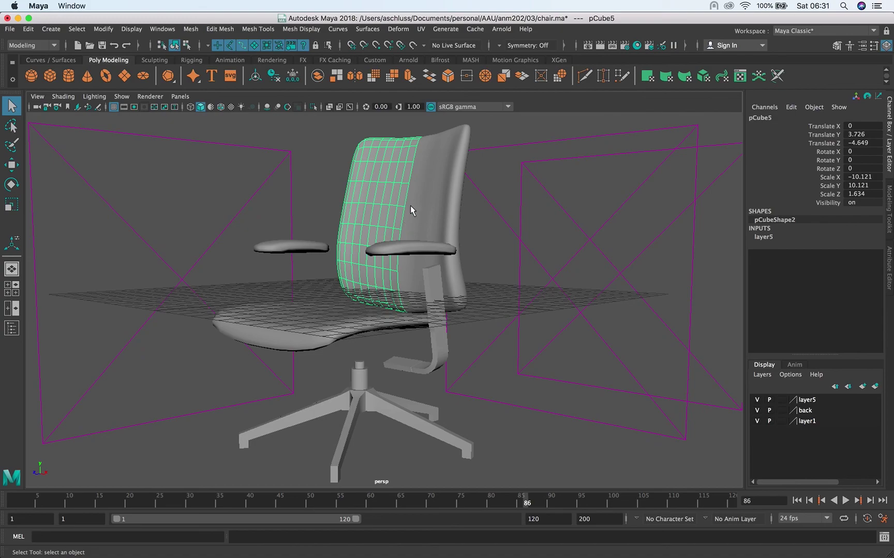
{"action": "left_click_drag", "start_coordinate": [410, 205], "coordinate": [347, 322], "text": "alt"}
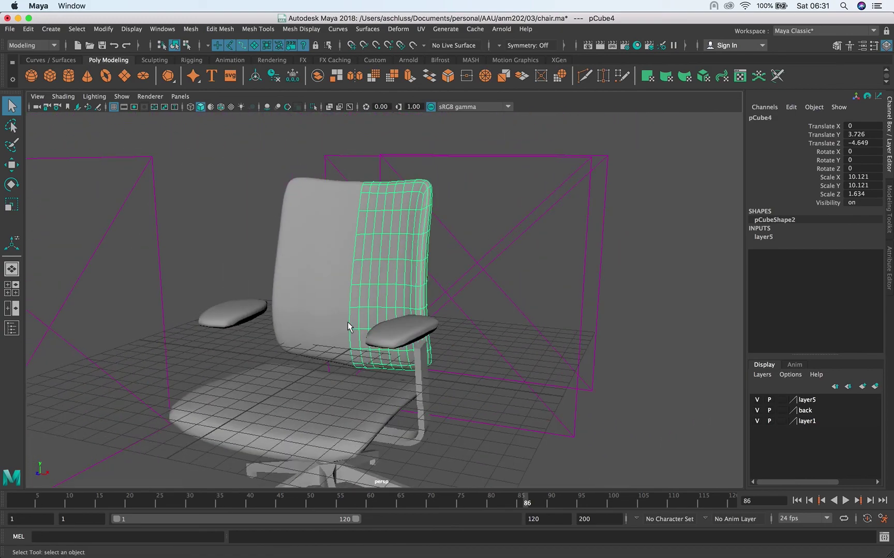
{"action": "left_click", "coordinate": [346, 418]}
{"action": "left_click_drag", "start_coordinate": [445, 398], "coordinate": [425, 389], "text": "alt"}
{"action": "middle_click_drag", "start_coordinate": [435, 393], "coordinate": [460, 320], "text": "alt"}
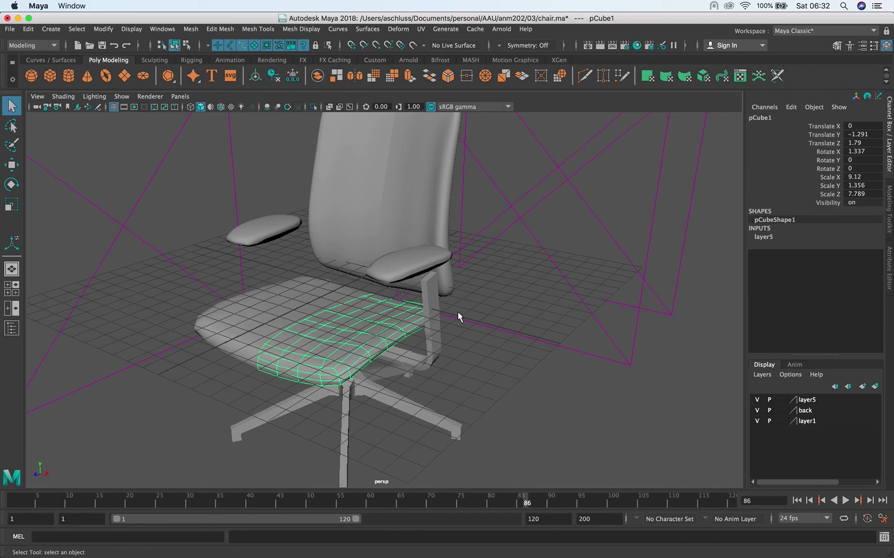
Step: Switch to Chrome and review the Assignment 3.1 description, due dates and submission directions above the chair post
{"action": "key", "text": "super+Tab"}
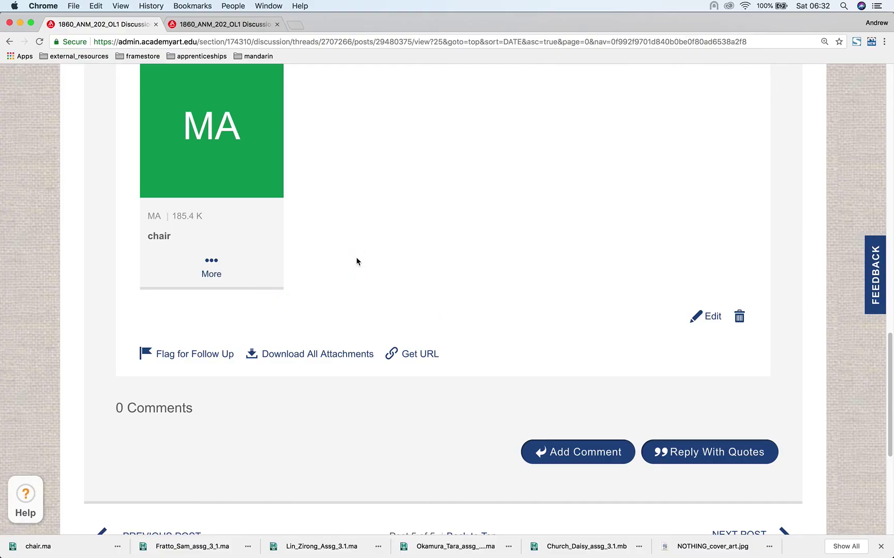
{"action": "scroll", "coordinate": [357, 247], "scroll_direction": "down", "scroll_amount": 5}
{"action": "scroll", "coordinate": [357, 247], "scroll_direction": "up", "scroll_amount": 10}
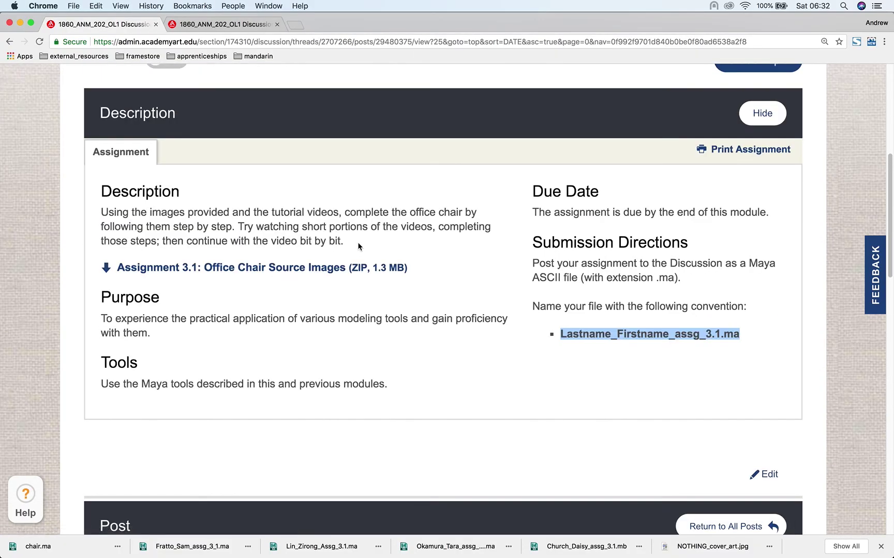
{"action": "scroll", "coordinate": [600, 274], "scroll_direction": "up", "scroll_amount": 3}
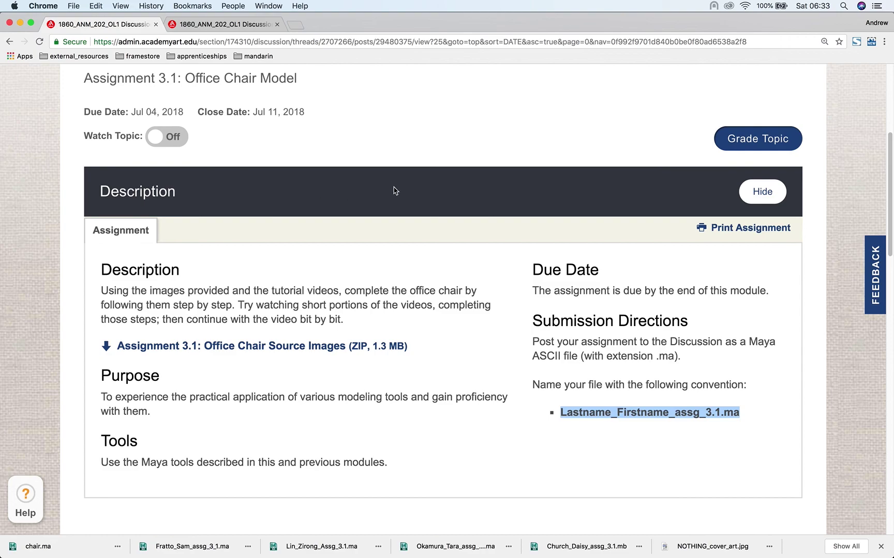
{"action": "key", "text": "super+Tab"}
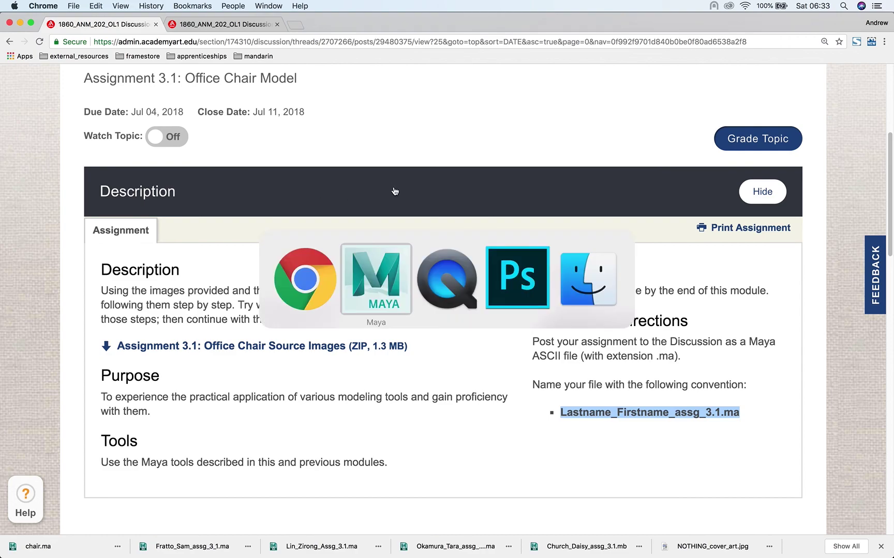
{"action": "key", "text": "super+Tab"}
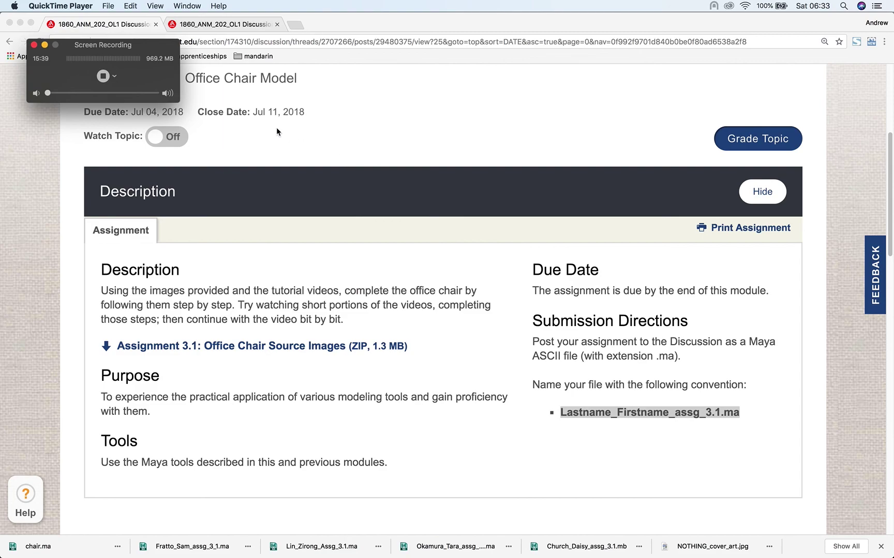